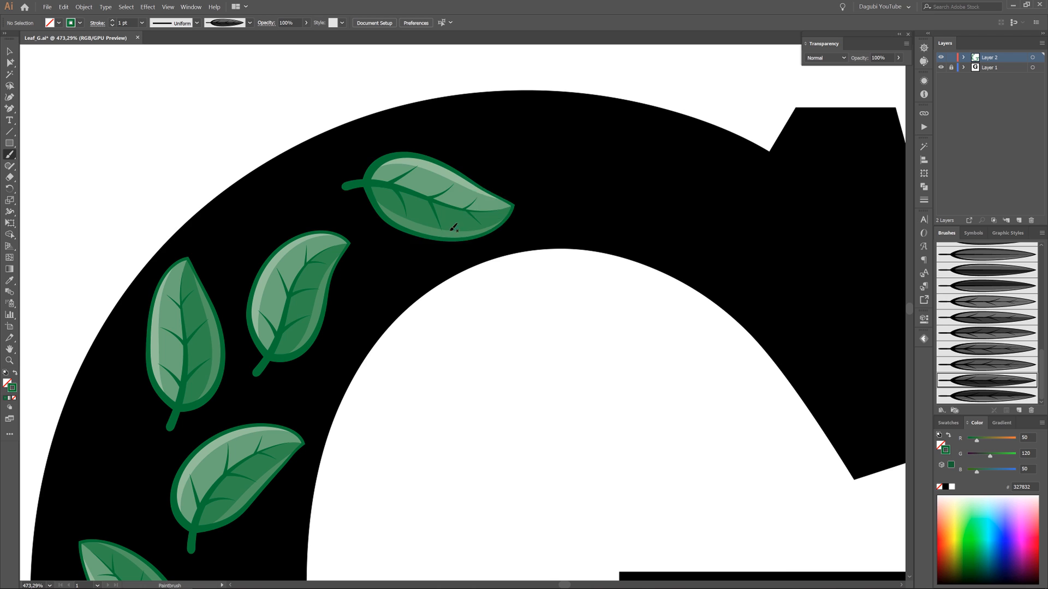
# Step: Paint large leaves along the top arc of the G and in its upper-right terminal with the leaf brush
pyautogui.moveTo(494, 167); pyautogui.dragTo(581, 117)
pyautogui.moveTo(573, 194); pyautogui.dragTo(686, 225)
pyautogui.moveTo(767, 234); pyautogui.dragTo(466, 255)
pyautogui.moveTo(439, 224); pyautogui.dragTo(589, 190)
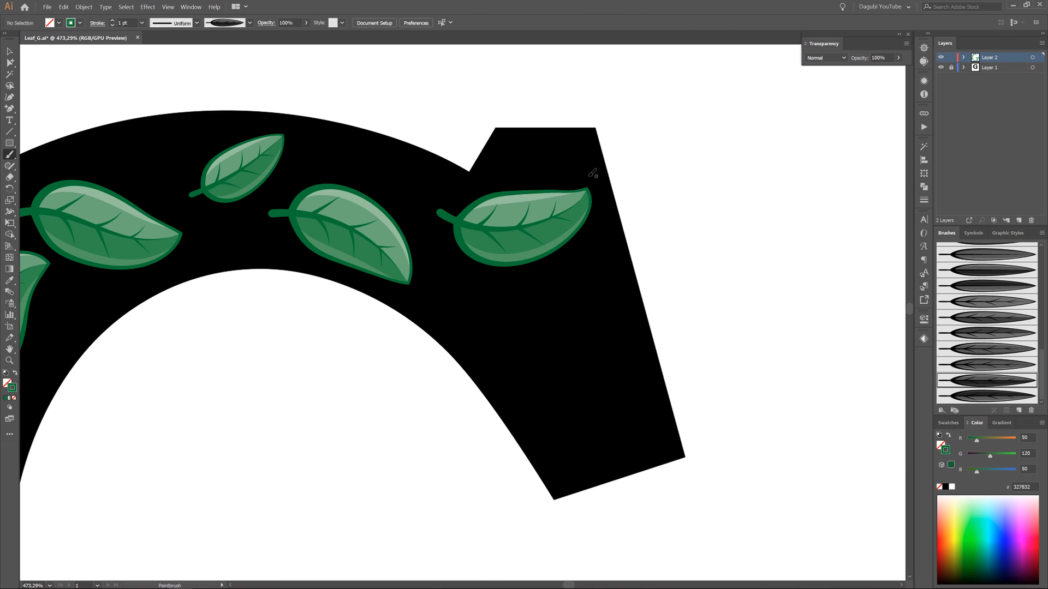
pyautogui.moveTo(501, 301)
pyautogui.mouseDown()
pyautogui.moveTo(600, 406)
pyautogui.moveTo(551, 444)
pyautogui.mouseUp()
pyautogui.moveTo(580, 446); pyautogui.dragTo(477, 276)
pyautogui.moveTo(540, 357)
pyautogui.mouseDown()
pyautogui.moveTo(612, 399)
pyautogui.moveTo(663, 406)
pyautogui.mouseUp()
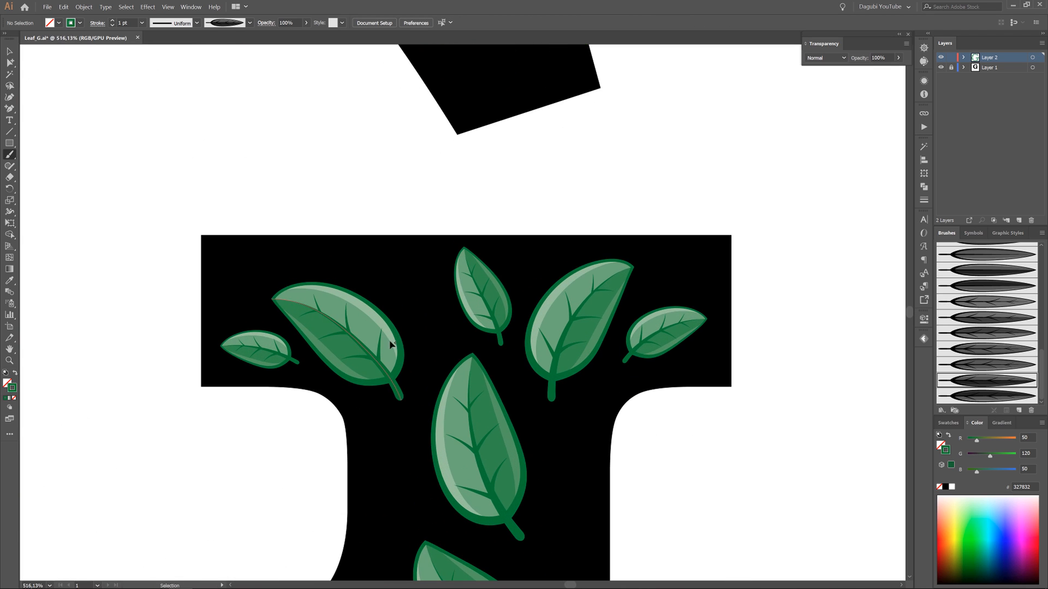
# Step: Choose a different leaf brush and fill the gaps in the left half of the G's crossbar with small leaves
pyautogui.click(985, 396)
pyautogui.moveTo(430, 322)
pyautogui.mouseDown()
pyautogui.moveTo(355, 270)
pyautogui.moveTo(257, 243)
pyautogui.mouseUp()
pyautogui.moveTo(274, 277); pyautogui.dragTo(215, 295)
pyautogui.moveTo(240, 259); pyautogui.dragTo(209, 245)
pyautogui.moveTo(431, 377); pyautogui.dragTo(454, 318)
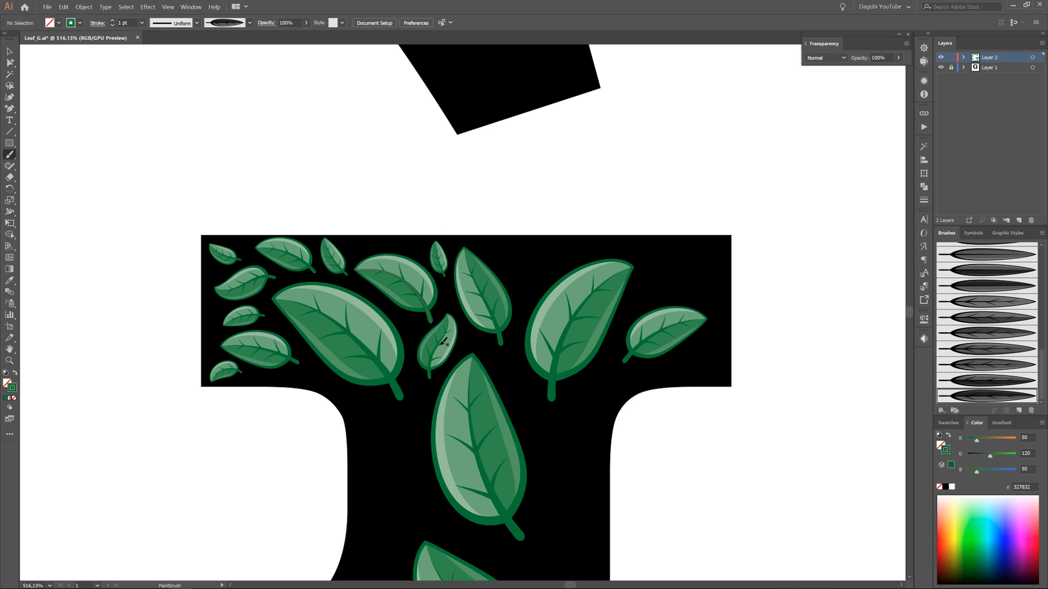
# Step: Undo the last small leaf above the stem's upper large leaf and repaint it slightly smaller
pyautogui.hotkey('ctrl', 'z')
pyautogui.keyDown('ctrl'); pyautogui.click(468, 403); pyautogui.keyUp('ctrl')
pyautogui.keyDown('ctrl'); pyautogui.click(437, 377); pyautogui.keyUp('ctrl')
pyautogui.moveTo(430, 374); pyautogui.dragTo(450, 315)
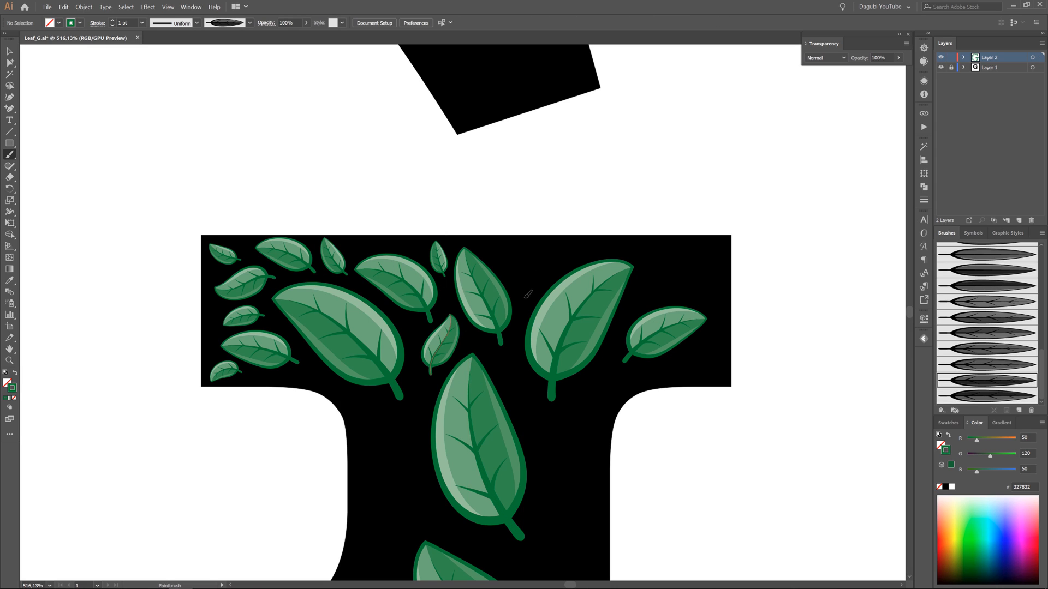
# Step: Paint small leaves above and beside the large leaf in the upper part of the crossbar's right half
pyautogui.moveTo(525, 296); pyautogui.dragTo(556, 247)
pyautogui.moveTo(508, 271); pyautogui.dragTo(502, 242)
pyautogui.moveTo(631, 307); pyautogui.dragTo(698, 246)
pyautogui.moveTo(618, 249); pyautogui.dragTo(666, 251)
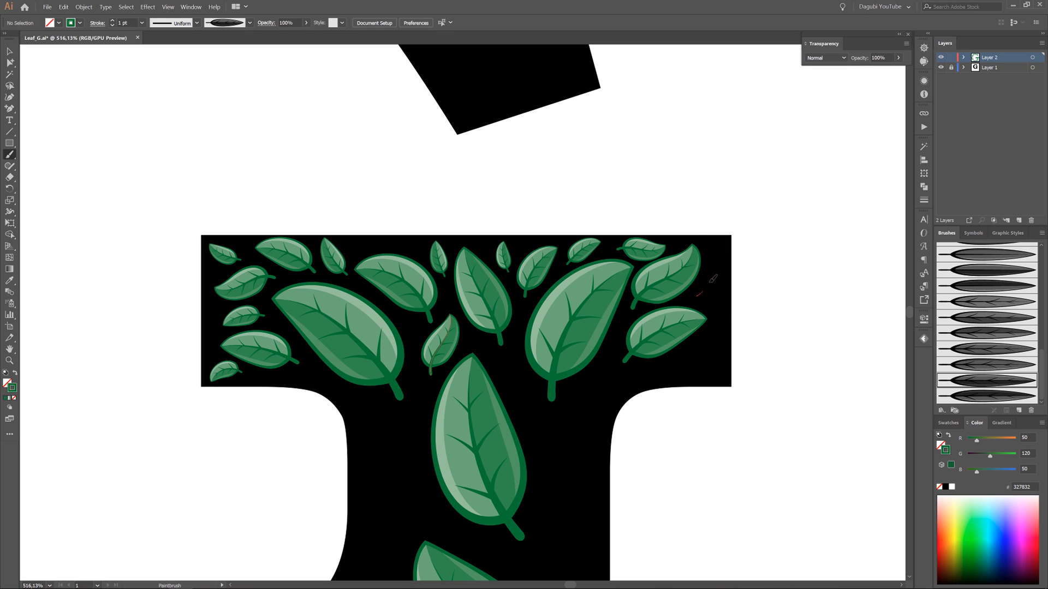
# Step: Fill the crossbar's right end and the area beneath its large leaf with small leaves, undoing one unwanted stroke
pyautogui.moveTo(632, 374)
pyautogui.mouseDown()
pyautogui.moveTo(711, 352)
pyautogui.moveTo(646, 369)
pyautogui.mouseUp()
pyautogui.hotkey('ctrl', 'z')
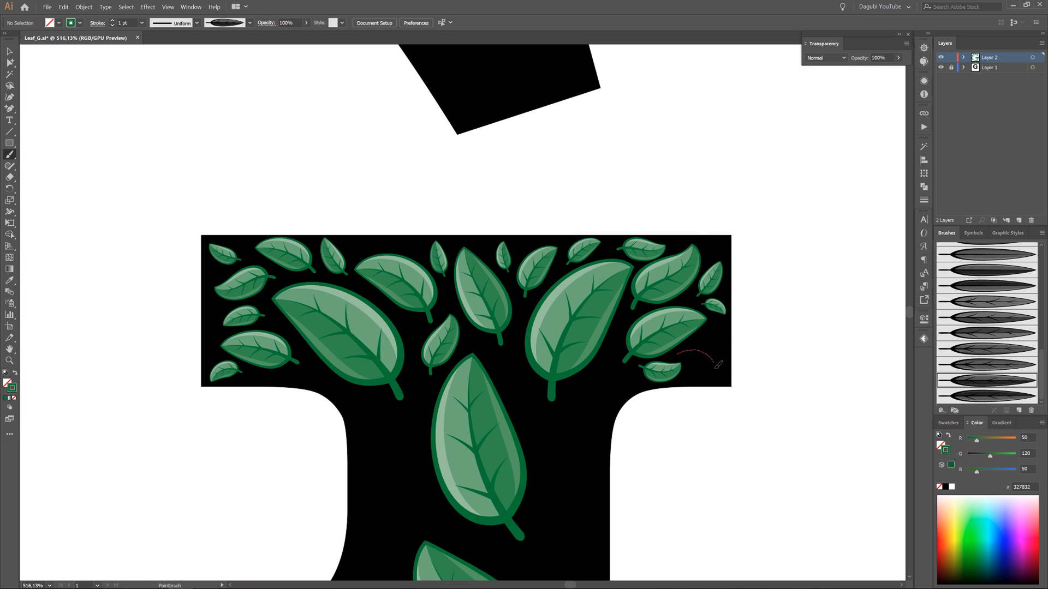
pyautogui.moveTo(716, 366); pyautogui.dragTo(718, 366)
pyautogui.moveTo(707, 334); pyautogui.dragTo(724, 323)
pyautogui.moveTo(596, 397); pyautogui.dragTo(628, 381)
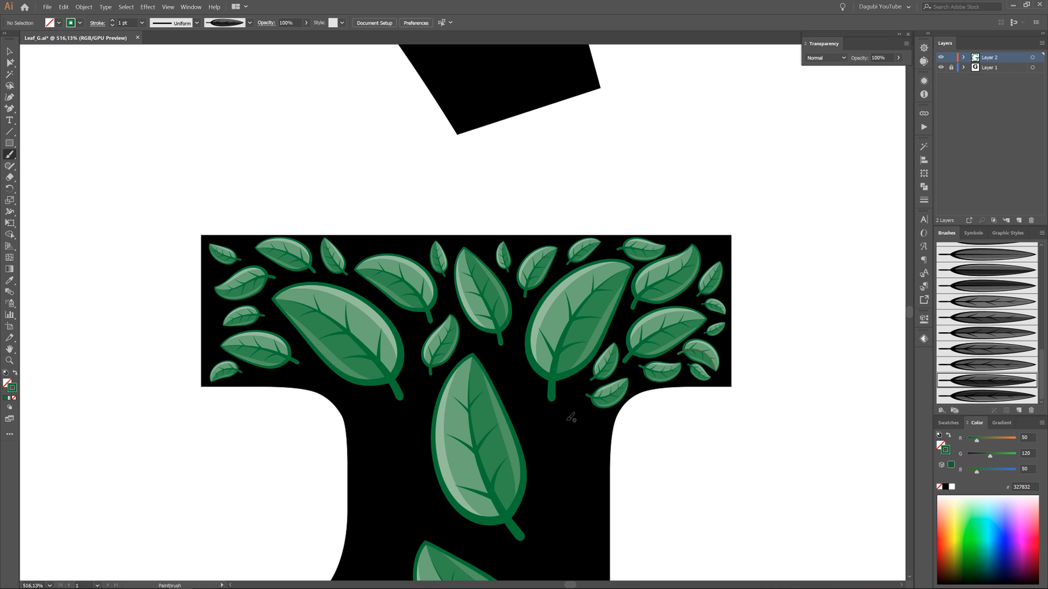
pyautogui.moveTo(530, 420); pyautogui.dragTo(502, 370)
# Step: Fill the foot of the G's stem with small leaves around the lowest large leaf, removing one stray leaf
pyautogui.moveTo(545, 444)
pyautogui.mouseDown()
pyautogui.moveTo(595, 427)
pyautogui.moveTo(552, 331)
pyautogui.moveTo(548, 134)
pyautogui.mouseUp()
pyautogui.keyDown('ctrl'); pyautogui.click(577, 441); pyautogui.keyUp('ctrl')
pyautogui.press('Delete')
pyautogui.moveTo(530, 479)
pyautogui.mouseDown()
pyautogui.moveTo(541, 392)
pyautogui.moveTo(525, 297)
pyautogui.mouseUp()
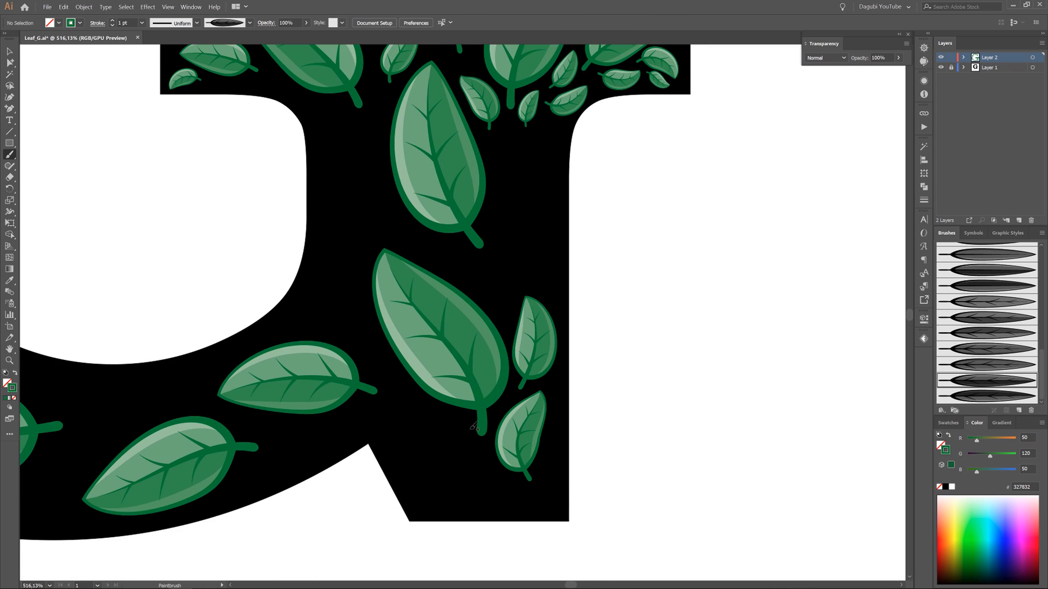
pyautogui.moveTo(469, 496); pyautogui.dragTo(430, 421)
pyautogui.moveTo(485, 508)
pyautogui.mouseDown()
pyautogui.moveTo(548, 496)
pyautogui.moveTo(557, 438)
pyautogui.mouseUp()
# Step: Paint small leaves along both sides of the two large leaves in the middle of the stem
pyautogui.moveTo(424, 498)
pyautogui.mouseDown()
pyautogui.moveTo(455, 506)
pyautogui.moveTo(429, 436)
pyautogui.moveTo(371, 417)
pyautogui.moveTo(386, 370)
pyautogui.moveTo(314, 311)
pyautogui.moveTo(352, 137)
pyautogui.mouseUp()
pyautogui.moveTo(476, 271); pyautogui.dragTo(475, 269)
pyautogui.moveTo(504, 252); pyautogui.dragTo(528, 173)
pyautogui.moveTo(521, 279); pyautogui.dragTo(562, 199)
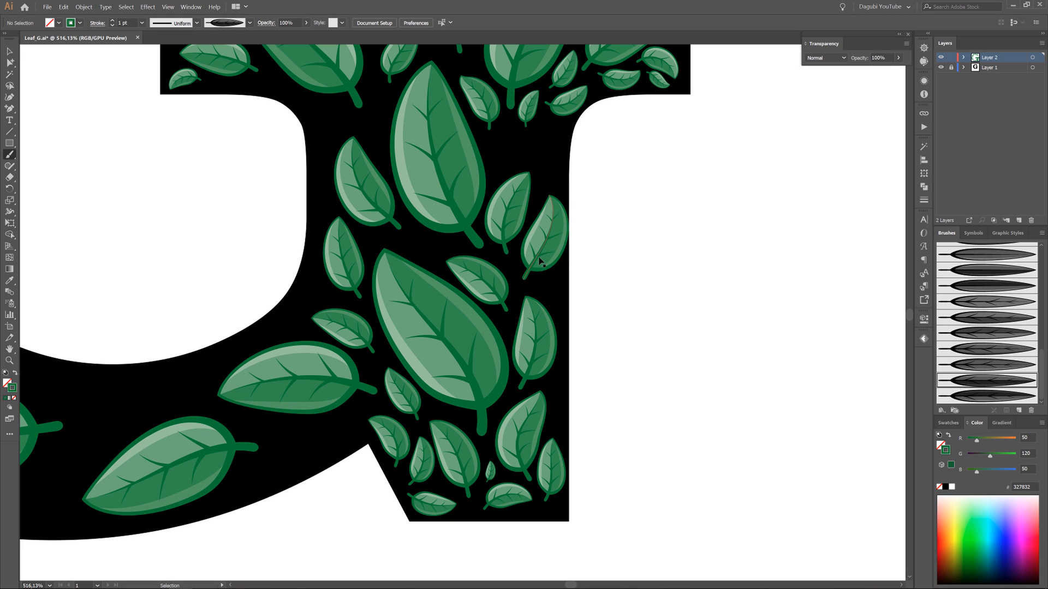
pyautogui.moveTo(503, 164); pyautogui.dragTo(560, 145)
pyautogui.moveTo(540, 190); pyautogui.dragTo(556, 173)
# Step: Paint two small leaves in the stem's upper-left gap just beneath the crossbar
pyautogui.moveTo(704, 339); pyautogui.dragTo(540, 333)
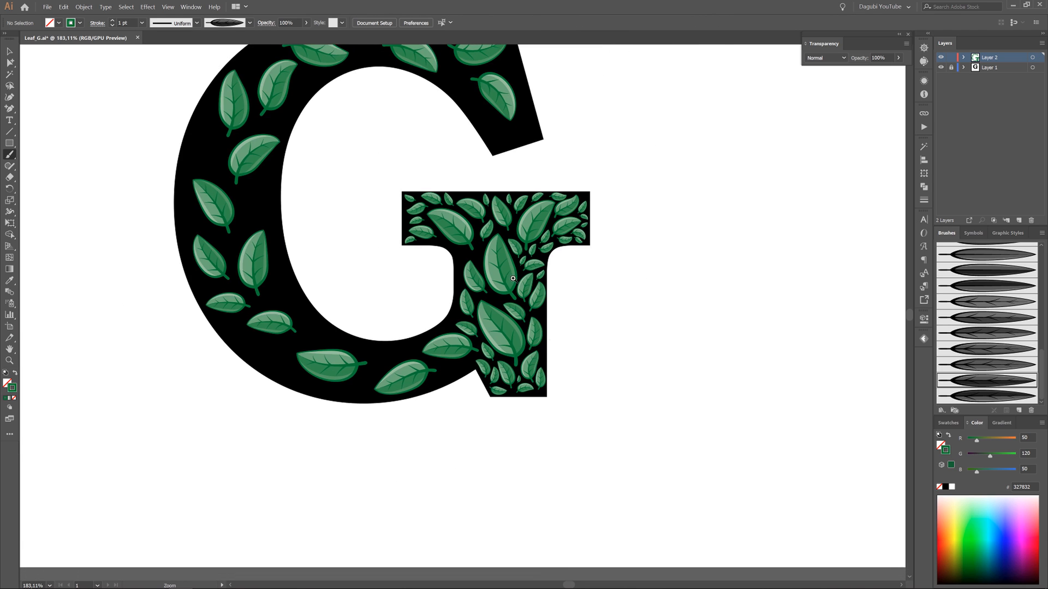
pyautogui.moveTo(515, 276); pyautogui.dragTo(572, 303)
pyautogui.moveTo(362, 245); pyautogui.dragTo(358, 201)
pyautogui.moveTo(416, 245); pyautogui.dragTo(420, 195)
# Step: Choose another leaf brush and paint leaves around the large leaves where the G's bowl meets the stem
pyautogui.moveTo(527, 456)
pyautogui.mouseDown()
pyautogui.moveTo(544, 346)
pyautogui.moveTo(611, 315)
pyautogui.mouseUp()
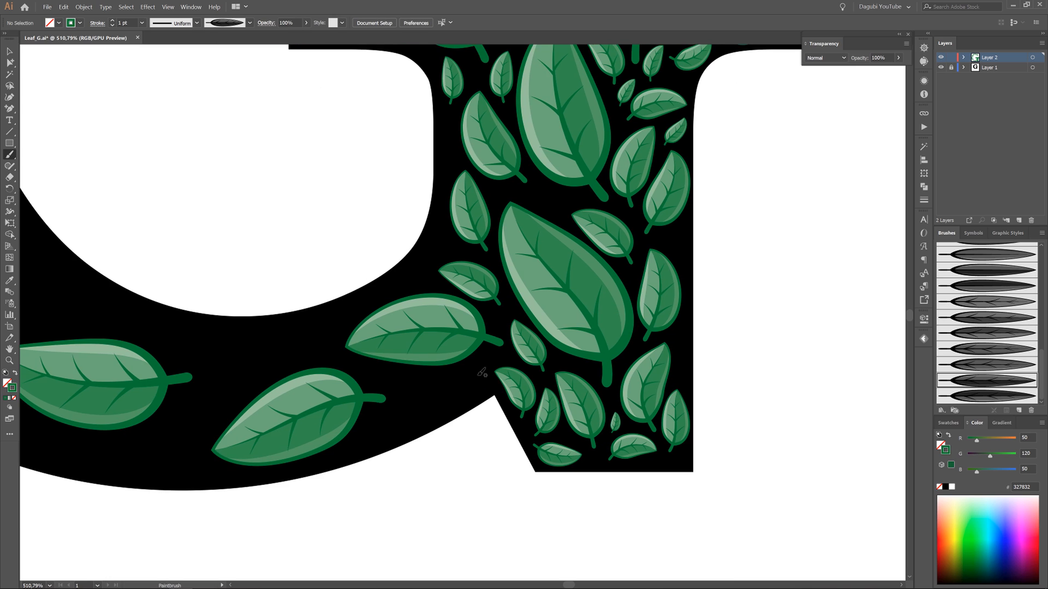
pyautogui.click(985, 395)
pyautogui.moveTo(482, 363); pyautogui.dragTo(421, 413)
pyautogui.moveTo(419, 380)
pyautogui.mouseDown()
pyautogui.moveTo(236, 346)
pyautogui.moveTo(306, 349)
pyautogui.mouseUp()
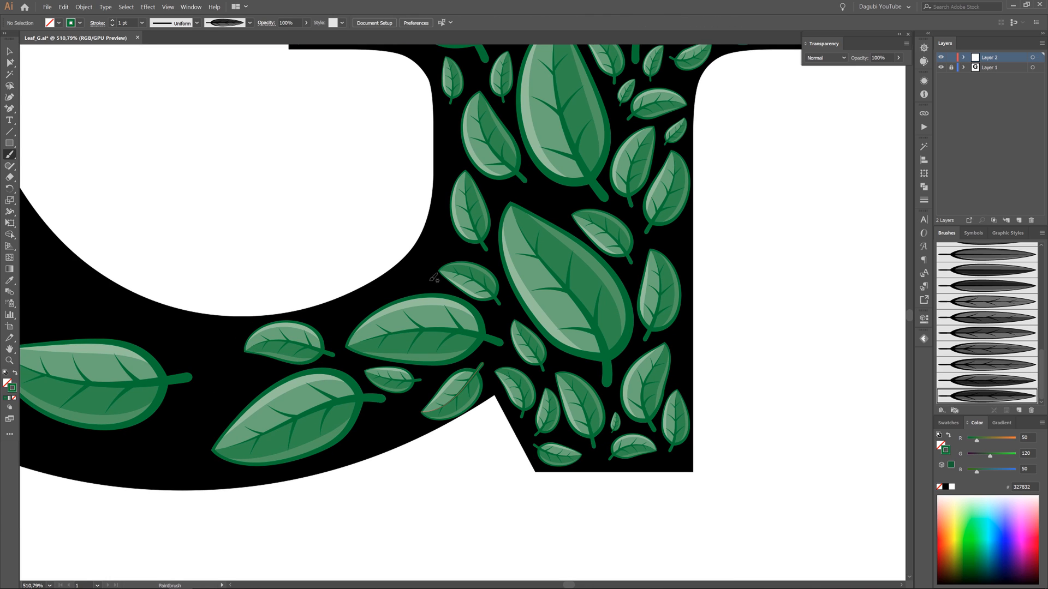
# Step: Paint small leaves along the inner edge of the bowl, from the stem's left side to the lower-right curve
pyautogui.moveTo(430, 283); pyautogui.dragTo(389, 287)
pyautogui.moveTo(456, 249); pyautogui.dragTo(427, 236)
pyautogui.keyDown('ctrl'); pyautogui.click(469, 210); pyautogui.keyUp('ctrl')
pyautogui.moveTo(445, 176); pyautogui.dragTo(444, 128)
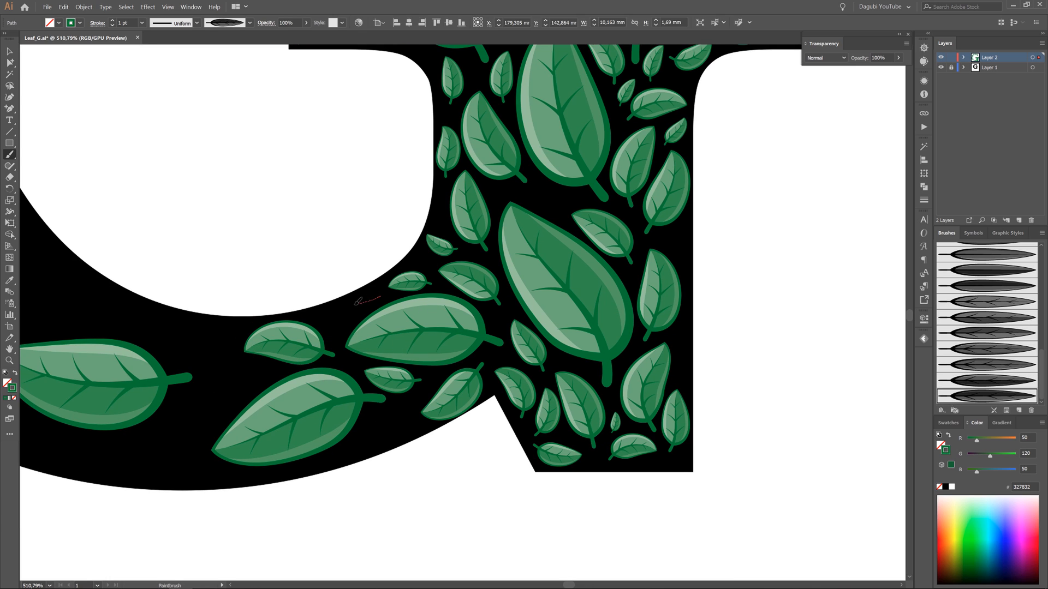
pyautogui.moveTo(377, 297); pyautogui.dragTo(344, 308)
pyautogui.moveTo(340, 329); pyautogui.dragTo(318, 312)
# Step: Paint three medium leaves between and around the two large leaves at the bottom of the bowl
pyautogui.moveTo(264, 371); pyautogui.dragTo(175, 420)
pyautogui.moveTo(230, 348); pyautogui.dragTo(161, 327)
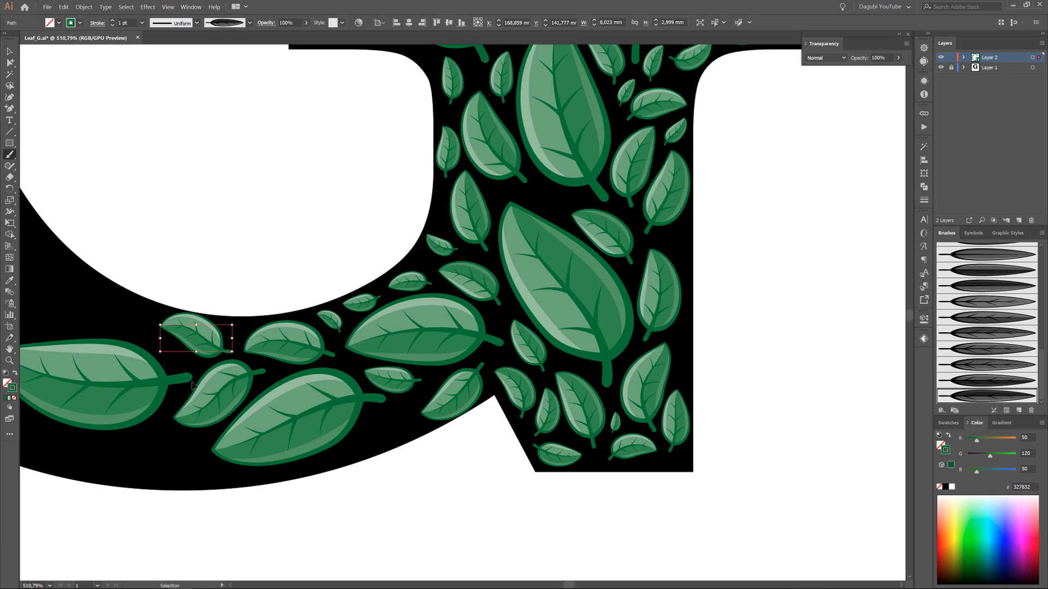
pyautogui.moveTo(207, 436); pyautogui.dragTo(127, 462)
# Step: Fill the lower-left part of the bowl with leaves along its inner edge and around the existing large leaves
pyautogui.moveTo(283, 378); pyautogui.dragTo(556, 320)
pyautogui.moveTo(417, 271); pyautogui.dragTo(370, 230)
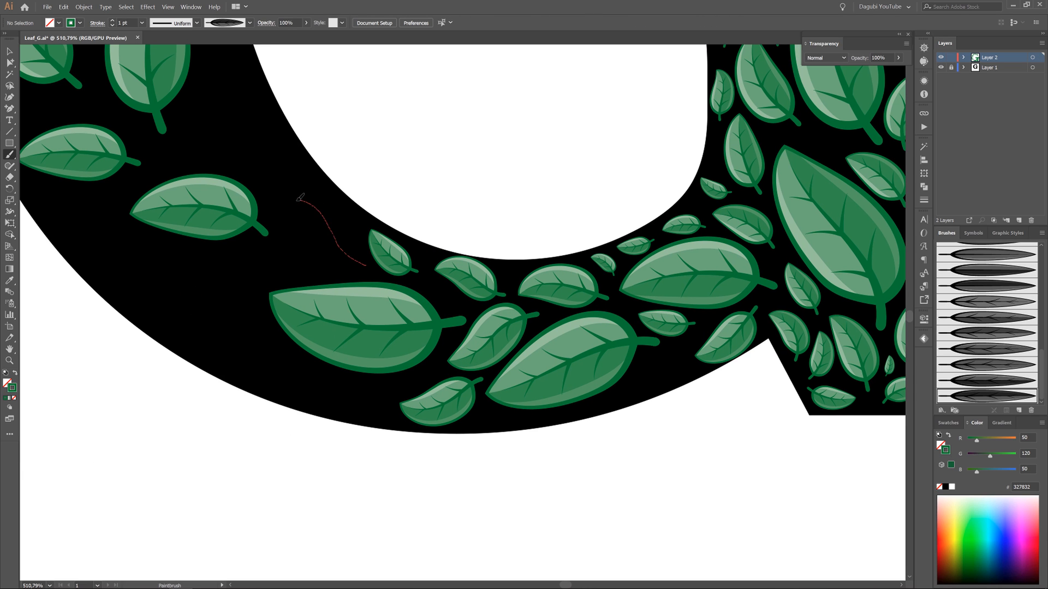
pyautogui.moveTo(299, 197); pyautogui.dragTo(299, 197)
pyautogui.moveTo(310, 271)
pyautogui.mouseDown()
pyautogui.moveTo(270, 261)
pyautogui.moveTo(212, 282)
pyautogui.mouseUp()
pyautogui.moveTo(305, 393)
pyautogui.mouseDown()
pyautogui.moveTo(241, 359)
pyautogui.moveTo(207, 312)
pyautogui.mouseUp()
pyautogui.moveTo(203, 298); pyautogui.dragTo(96, 256)
pyautogui.moveTo(240, 353); pyautogui.dragTo(183, 339)
# Step: Switch the leaf brush and paint leaves along the inner edge of the G's lower-left curve
pyautogui.scroll(-5, 632, 350)
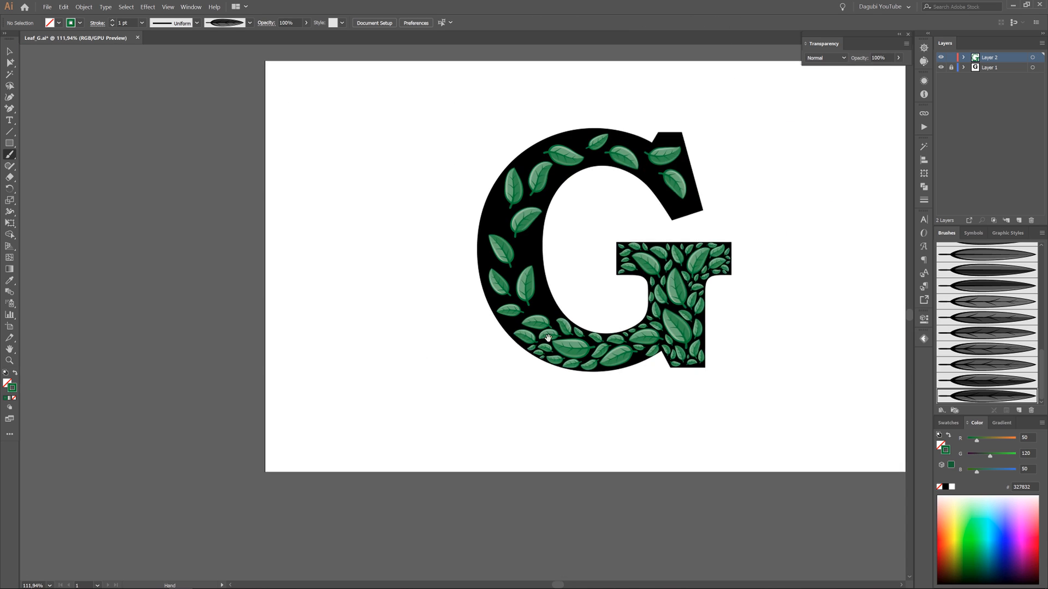
pyautogui.moveTo(629, 341); pyautogui.dragTo(444, 345)
pyautogui.scroll(5, 359, 283)
pyautogui.moveTo(394, 451); pyautogui.dragTo(354, 360)
pyautogui.moveTo(342, 420)
pyautogui.mouseDown()
pyautogui.moveTo(327, 378)
pyautogui.moveTo(345, 276)
pyautogui.mouseUp()
pyautogui.keyDown('ctrl'); pyautogui.click(338, 401); pyautogui.keyUp('ctrl')
pyautogui.click(991, 382)
pyautogui.moveTo(361, 328); pyautogui.dragTo(364, 332)
# Step: Paint one large leaf and several small ones along the inner edge of the G's left side
pyautogui.moveTo(335, 276); pyautogui.dragTo(343, 221)
pyautogui.moveTo(250, 249); pyautogui.dragTo(301, 124)
pyautogui.moveTo(305, 204); pyautogui.dragTo(343, 170)
pyautogui.moveTo(337, 161); pyautogui.dragTo(350, 101)
pyautogui.moveTo(317, 121); pyautogui.dragTo(328, 69)
pyautogui.moveTo(255, 165)
pyautogui.mouseDown()
pyautogui.moveTo(277, 108)
pyautogui.moveTo(366, 95)
pyautogui.mouseUp()
# Step: Paint leaves between the large leaves on the G's left side and one at its lower outer edge
pyautogui.moveTo(327, 313); pyautogui.dragTo(330, 235)
pyautogui.moveTo(331, 271); pyautogui.dragTo(327, 272)
pyautogui.moveTo(296, 268); pyautogui.dragTo(262, 217)
pyautogui.moveTo(299, 366)
pyautogui.mouseDown()
pyautogui.moveTo(227, 352)
pyautogui.moveTo(260, 365)
pyautogui.mouseUp()
# Step: Select another leaf brush and fill the lower-left outer edge and nearby gaps with small leaves
pyautogui.click(991, 396)
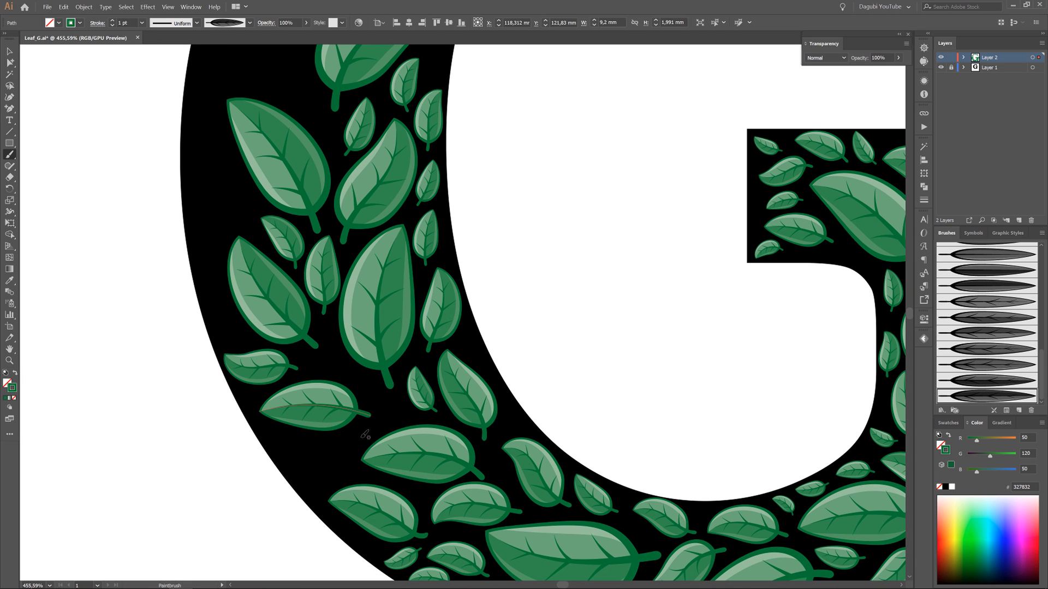
pyautogui.moveTo(359, 437)
pyautogui.mouseDown()
pyautogui.moveTo(291, 459)
pyautogui.moveTo(310, 494)
pyautogui.mouseUp()
pyautogui.moveTo(307, 437); pyautogui.dragTo(260, 435)
pyautogui.moveTo(246, 340); pyautogui.dragTo(210, 304)
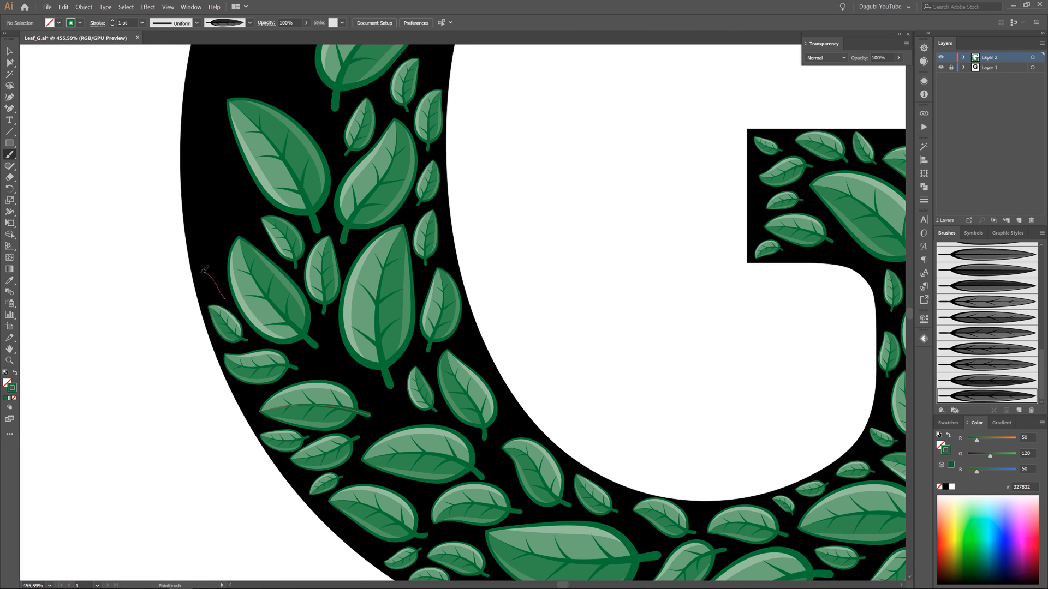
pyautogui.moveTo(391, 400); pyautogui.dragTo(347, 376)
pyautogui.moveTo(345, 363); pyautogui.dragTo(331, 340)
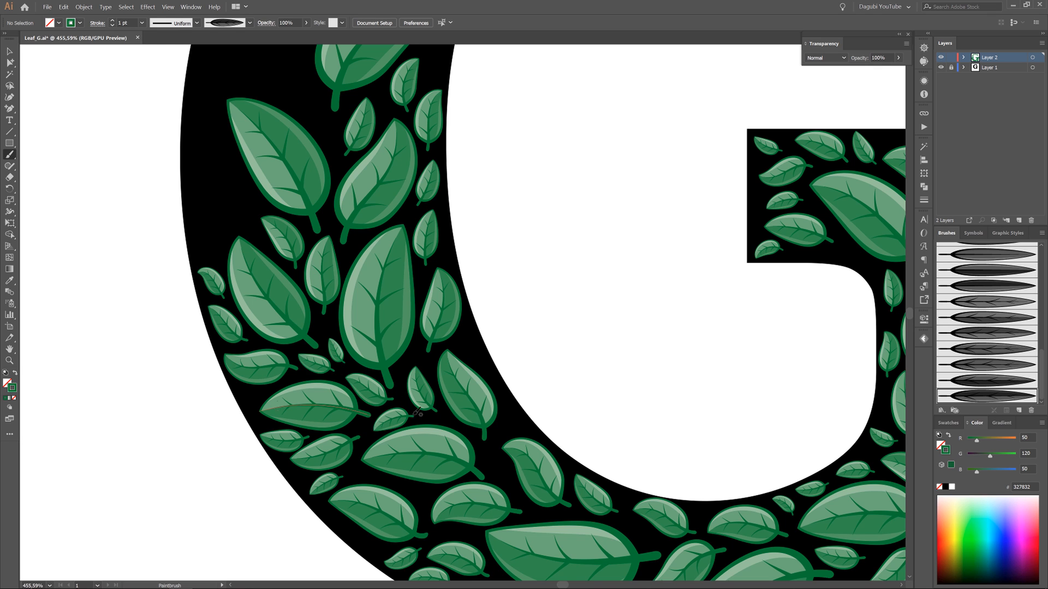
# Step: Paint tiny leaves along the bowl's bottom outer edge beneath the large leaf and nudge one into place
pyautogui.scroll(-4, 573, 398)
pyautogui.moveTo(573, 519); pyautogui.dragTo(360, 512)
pyautogui.scroll(5, 436, 434)
pyautogui.moveTo(395, 428)
pyautogui.mouseDown()
pyautogui.moveTo(322, 458)
pyautogui.moveTo(294, 509)
pyautogui.moveTo(474, 418)
pyautogui.mouseUp()
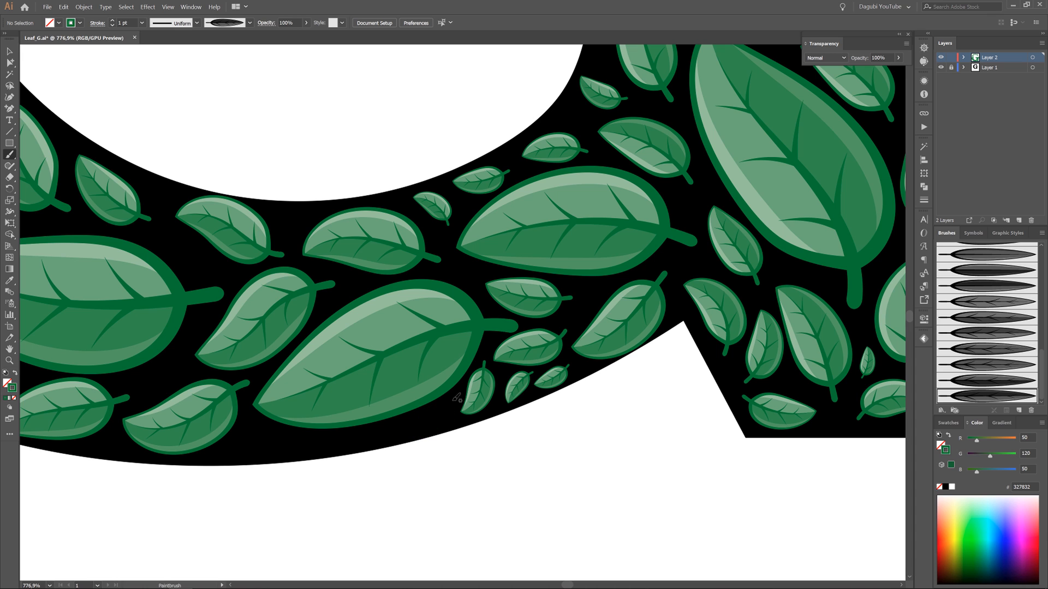
pyautogui.moveTo(313, 440); pyautogui.dragTo(253, 446)
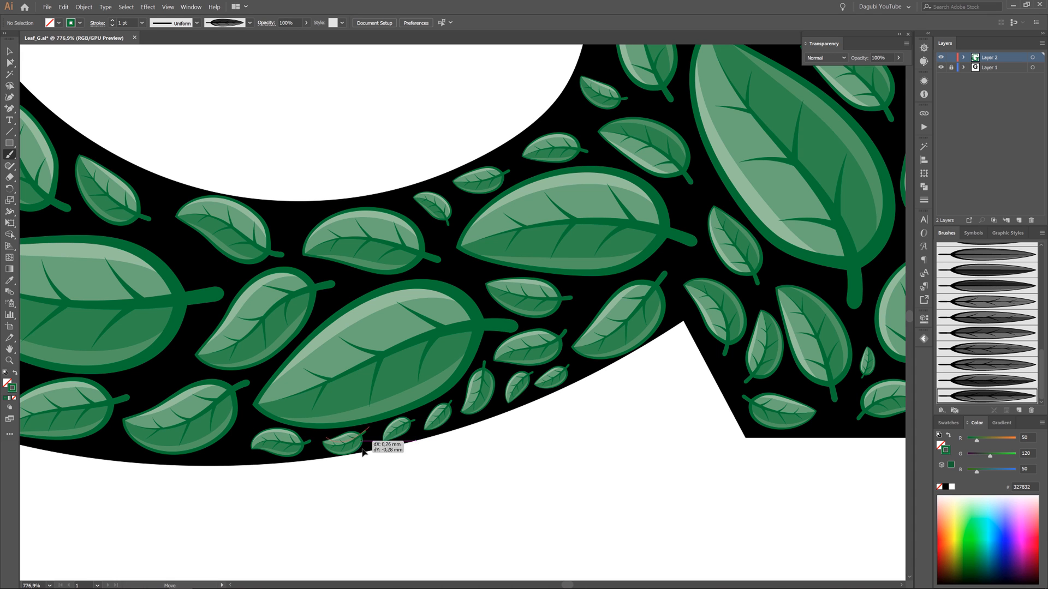
pyautogui.moveTo(362, 449); pyautogui.dragTo(362, 449)
# Step: Fill the outer edge of the G's left side with small leaves, changing the leaf brush partway
pyautogui.moveTo(486, 479); pyautogui.dragTo(338, 479)
pyautogui.moveTo(327, 365); pyautogui.dragTo(414, 366)
pyautogui.keyDown('ctrl'); pyautogui.click(339, 421); pyautogui.keyUp('ctrl')
pyautogui.moveTo(300, 397); pyautogui.dragTo(285, 327)
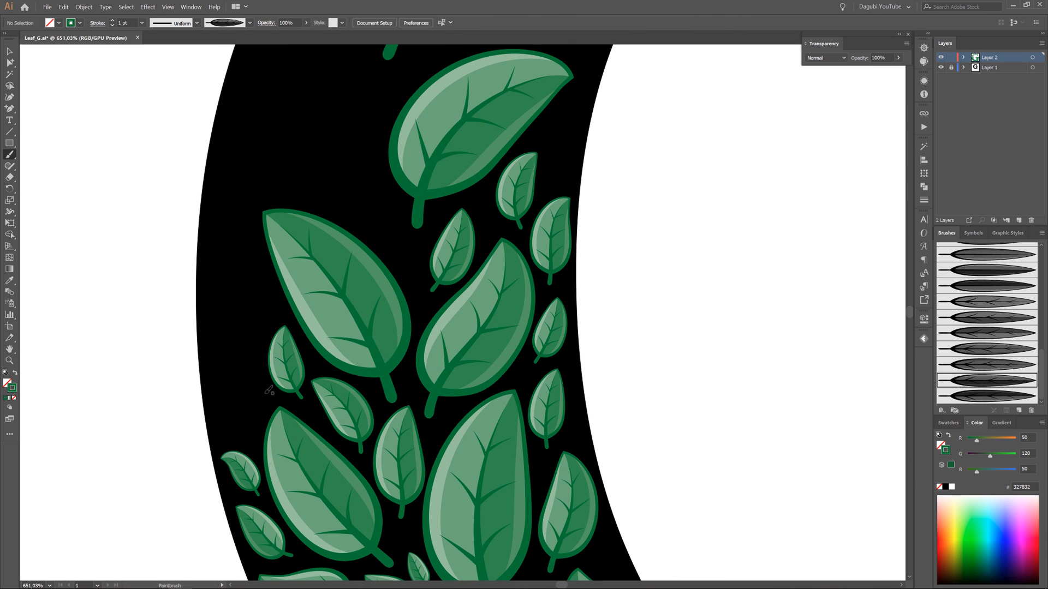
pyautogui.moveTo(267, 392)
pyautogui.mouseDown()
pyautogui.moveTo(209, 339)
pyautogui.moveTo(209, 299)
pyautogui.moveTo(235, 263)
pyautogui.moveTo(234, 208)
pyautogui.mouseUp()
pyautogui.keyDown('ctrl'); pyautogui.click(628, 403); pyautogui.keyUp('ctrl')
pyautogui.click(991, 381)
pyautogui.moveTo(223, 261); pyautogui.dragTo(209, 220)
# Step: Paint small leaves between the large leaves midway up the left side and a medium one near the outer edge
pyautogui.moveTo(418, 286); pyautogui.dragTo(421, 238)
pyautogui.moveTo(418, 325); pyautogui.dragTo(421, 294)
pyautogui.moveTo(395, 238); pyautogui.dragTo(351, 167)
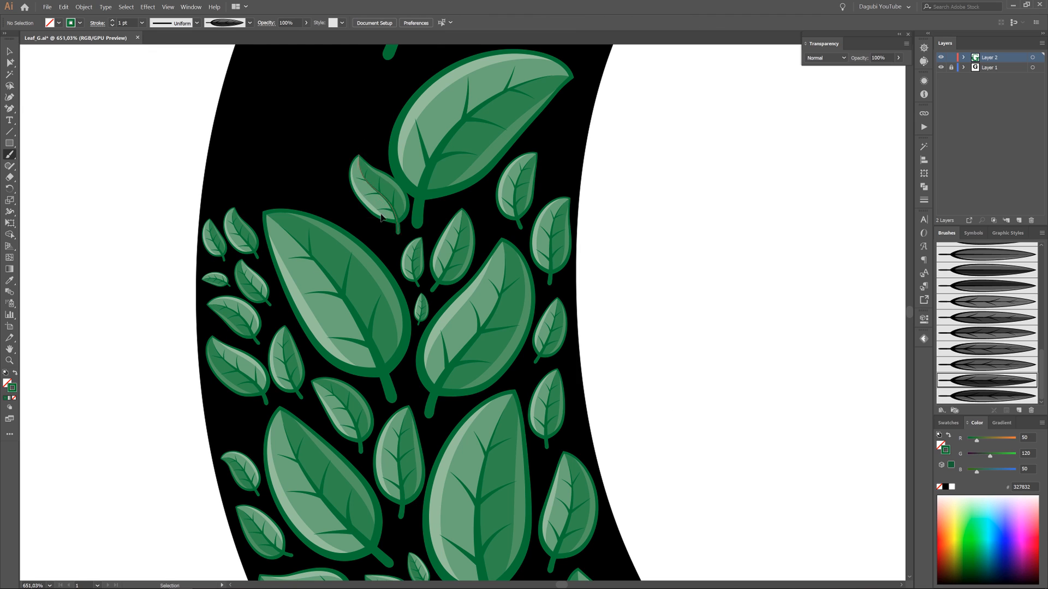
pyautogui.moveTo(335, 204); pyautogui.dragTo(323, 137)
pyautogui.moveTo(392, 254); pyautogui.dragTo(371, 234)
pyautogui.moveTo(375, 158); pyautogui.dragTo(364, 85)
pyautogui.moveTo(303, 202); pyautogui.dragTo(260, 104)
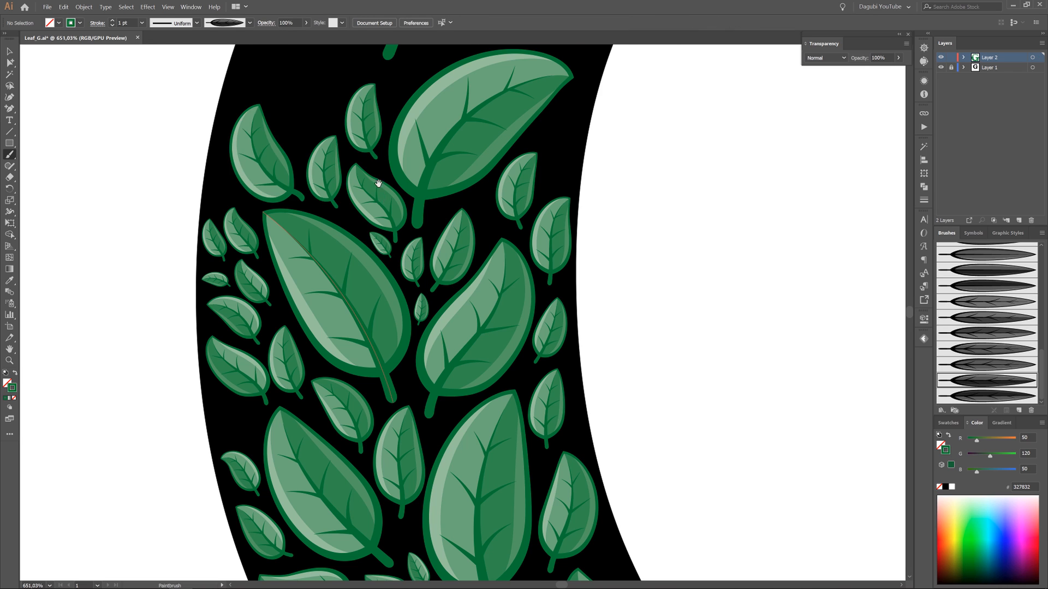
# Step: Paint leaves between the outer edge and the next two large leaves further up the left side
pyautogui.moveTo(376, 181); pyautogui.dragTo(388, 390)
pyautogui.moveTo(312, 356); pyautogui.dragTo(302, 221)
pyautogui.moveTo(354, 284); pyautogui.dragTo(343, 211)
pyautogui.moveTo(376, 280); pyautogui.dragTo(386, 241)
pyautogui.moveTo(405, 313); pyautogui.dragTo(443, 255)
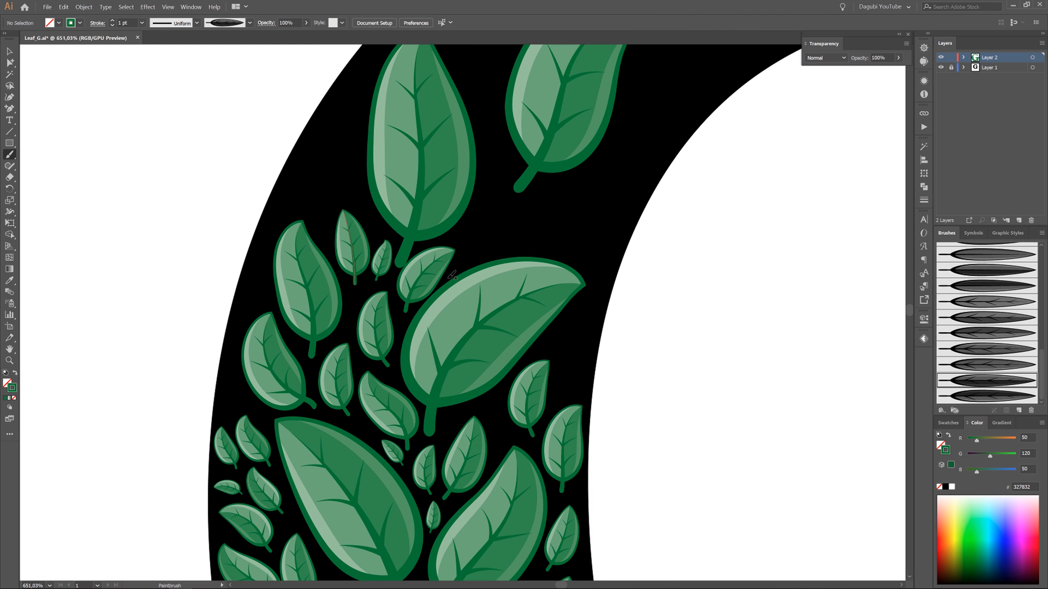
# Step: Fill the inner edge beside the upper-left large leaf and the opposite outer edge with small leaves
pyautogui.moveTo(536, 211); pyautogui.dragTo(610, 185)
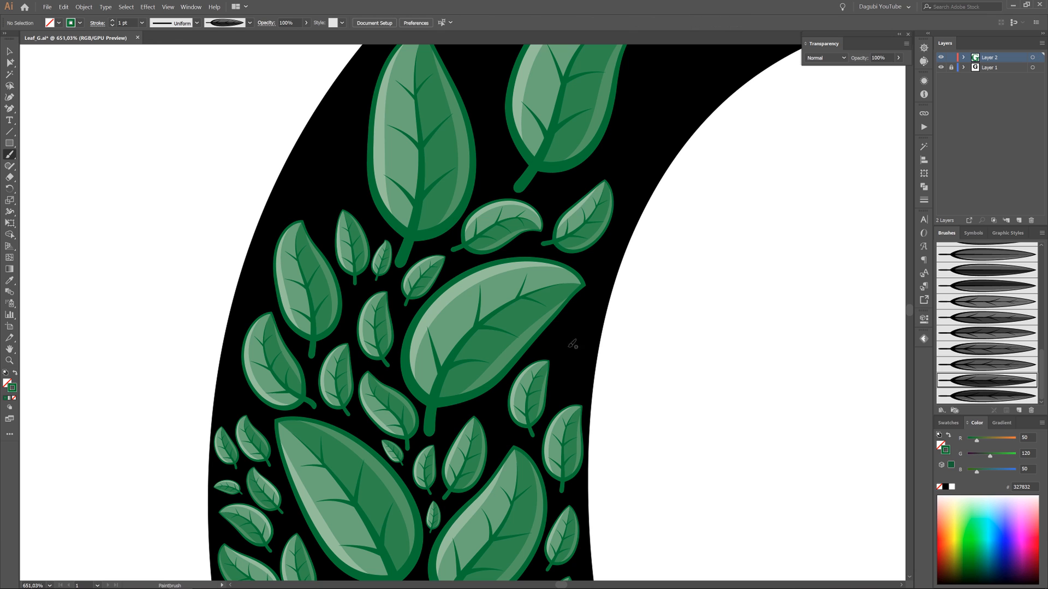
pyautogui.moveTo(549, 345); pyautogui.dragTo(589, 315)
pyautogui.moveTo(559, 399); pyautogui.dragTo(587, 358)
pyautogui.moveTo(324, 218); pyautogui.dragTo(349, 150)
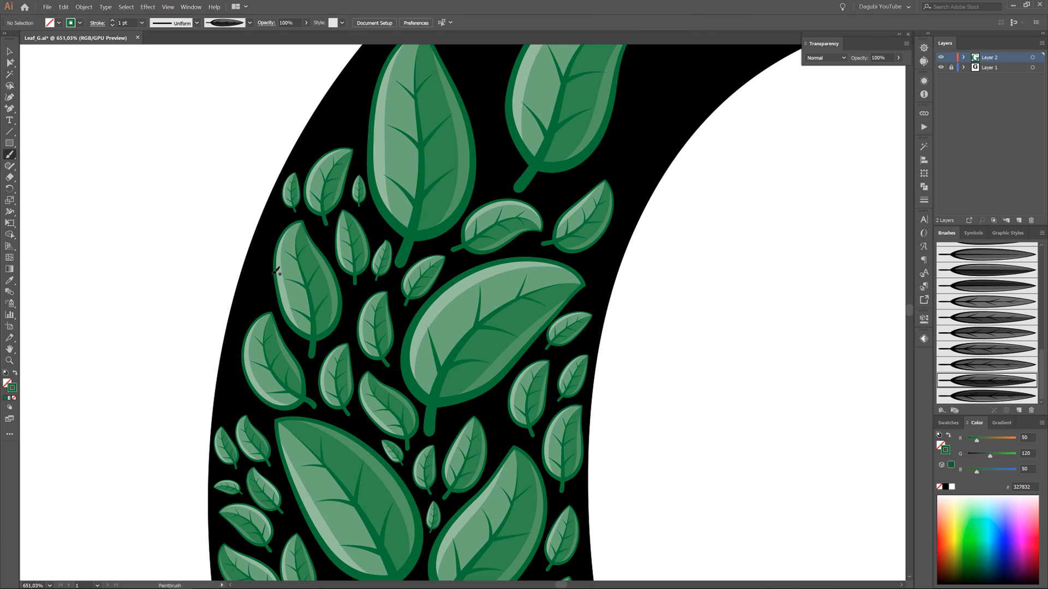
pyautogui.moveTo(267, 301); pyautogui.dragTo(252, 261)
# Step: Delete one leaf on the G's left side and paint new small leaves at its outer and inner edges
pyautogui.moveTo(576, 373); pyautogui.dragTo(449, 351)
pyautogui.moveTo(571, 568); pyautogui.dragTo(403, 470)
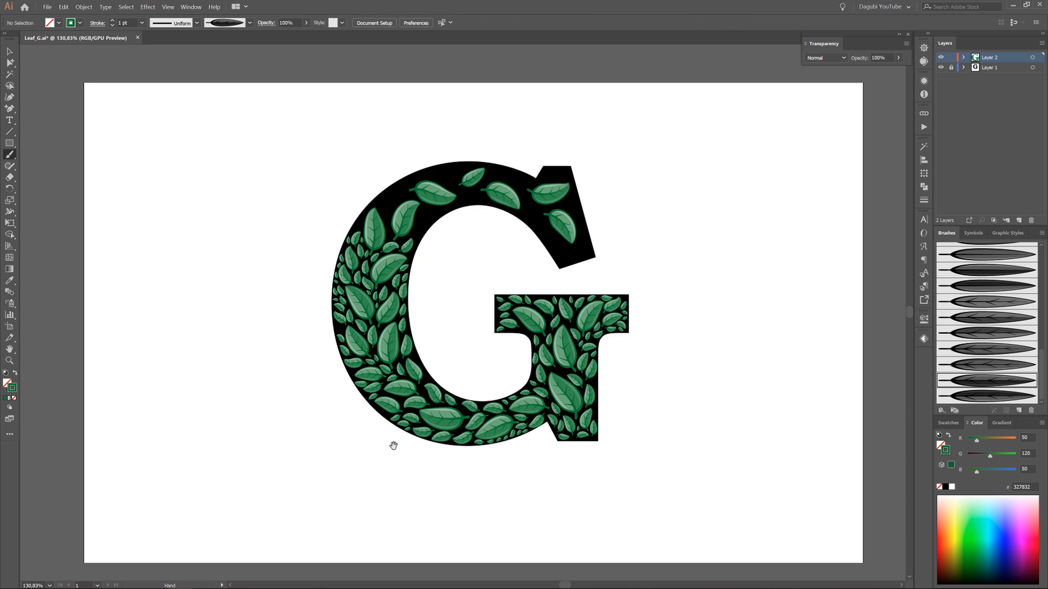
pyautogui.moveTo(339, 317); pyautogui.dragTo(458, 321)
pyautogui.keyDown('ctrl'); pyautogui.click(352, 423); pyautogui.keyUp('ctrl')
pyautogui.press('Delete')
pyautogui.moveTo(365, 440); pyautogui.dragTo(330, 351)
pyautogui.moveTo(707, 425); pyautogui.dragTo(456, 303)
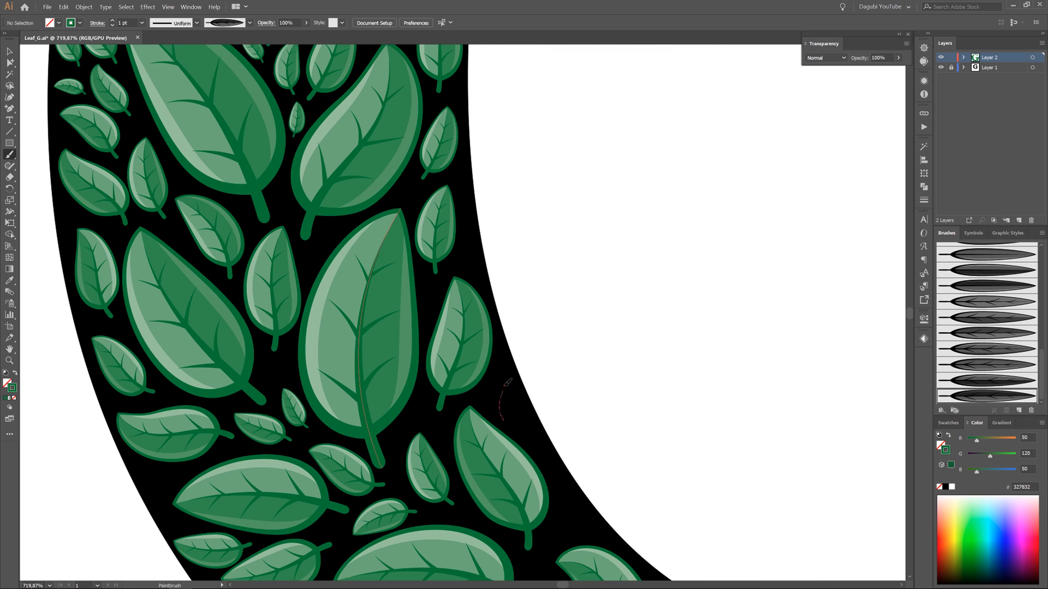
pyautogui.moveTo(506, 382); pyautogui.dragTo(510, 377)
# Step: Switch the leaf brush and paint leaves along the inner edge of the G's upper-left curve
pyautogui.click(1010, 381)
pyautogui.keyDown('ctrl'); pyautogui.click(558, 536); pyautogui.keyUp('ctrl')
pyautogui.moveTo(369, 215)
pyautogui.mouseDown()
pyautogui.moveTo(430, 322)
pyautogui.moveTo(521, 270)
pyautogui.mouseUp()
pyautogui.moveTo(453, 248); pyautogui.dragTo(569, 219)
# Step: Paint leaves above and between the two large leaves in the G's upper-left curve
pyautogui.moveTo(284, 252); pyautogui.dragTo(312, 131)
pyautogui.moveTo(242, 185); pyautogui.dragTo(256, 115)
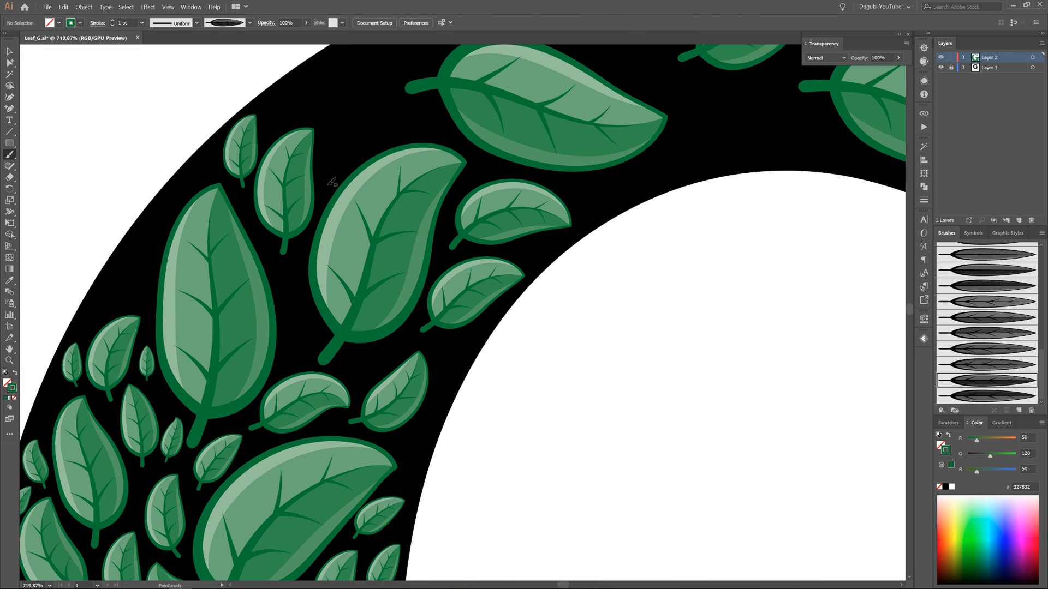
pyautogui.moveTo(337, 178)
pyautogui.mouseDown()
pyautogui.moveTo(392, 111)
pyautogui.moveTo(409, 112)
pyautogui.mouseUp()
pyautogui.moveTo(447, 217); pyautogui.dragTo(474, 288)
pyautogui.moveTo(317, 430)
pyautogui.mouseDown()
pyautogui.moveTo(331, 387)
pyautogui.moveTo(317, 331)
pyautogui.mouseUp()
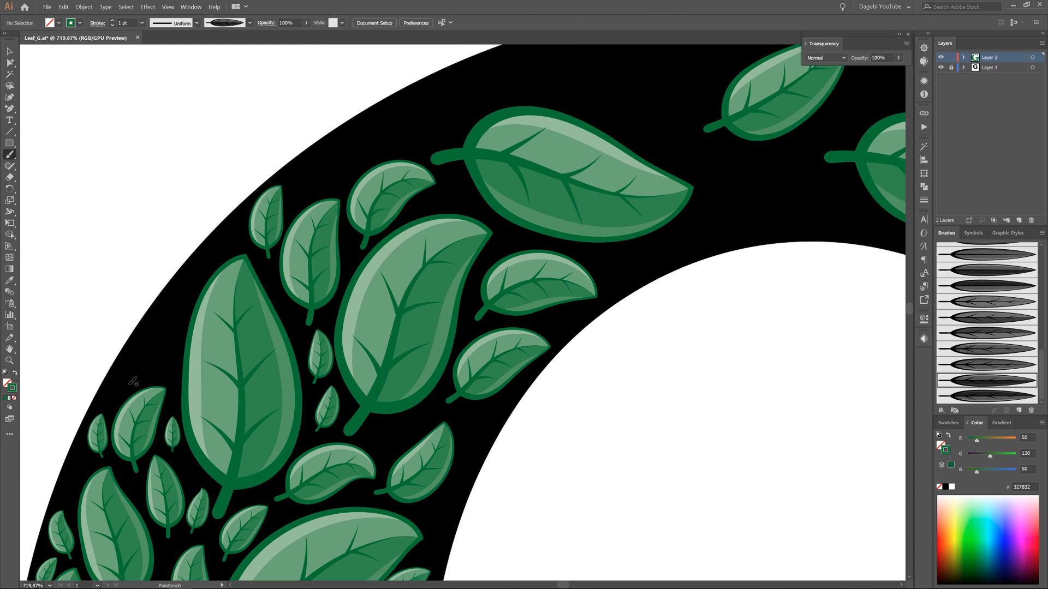
# Step: Fill the outer edge of the upper-left curve with small leaves up to the first large leaf of the top arc
pyautogui.moveTo(132, 381); pyautogui.dragTo(200, 261)
pyautogui.moveTo(314, 176); pyautogui.dragTo(361, 140)
pyautogui.moveTo(377, 154); pyautogui.dragTo(405, 99)
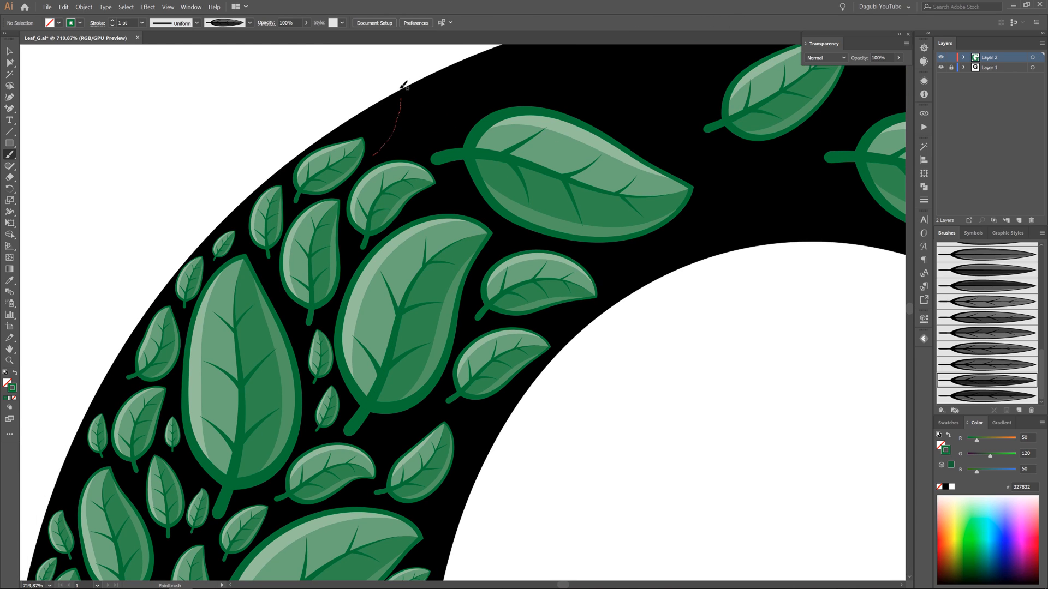
pyautogui.moveTo(416, 144); pyautogui.dragTo(465, 74)
# Step: Paint leaves above and to the right of the first large leaf in the G's top arc
pyautogui.moveTo(451, 203); pyautogui.dragTo(276, 353)
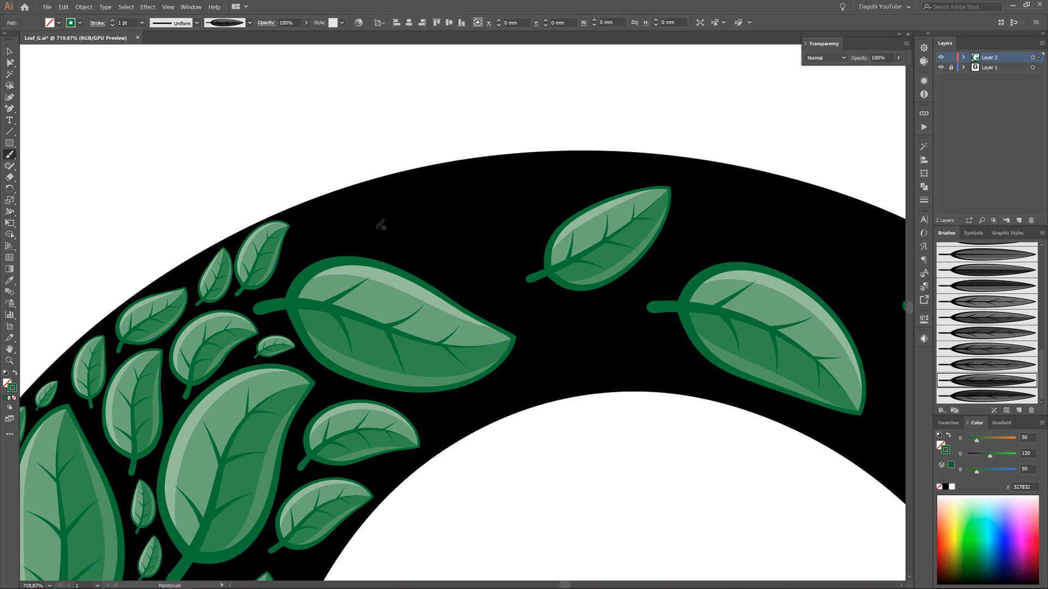
pyautogui.moveTo(300, 249)
pyautogui.mouseDown()
pyautogui.moveTo(402, 224)
pyautogui.moveTo(482, 173)
pyautogui.mouseUp()
pyautogui.moveTo(400, 248); pyautogui.dragTo(484, 268)
pyautogui.moveTo(464, 216); pyautogui.dragTo(540, 167)
pyautogui.moveTo(467, 286); pyautogui.dragTo(538, 311)
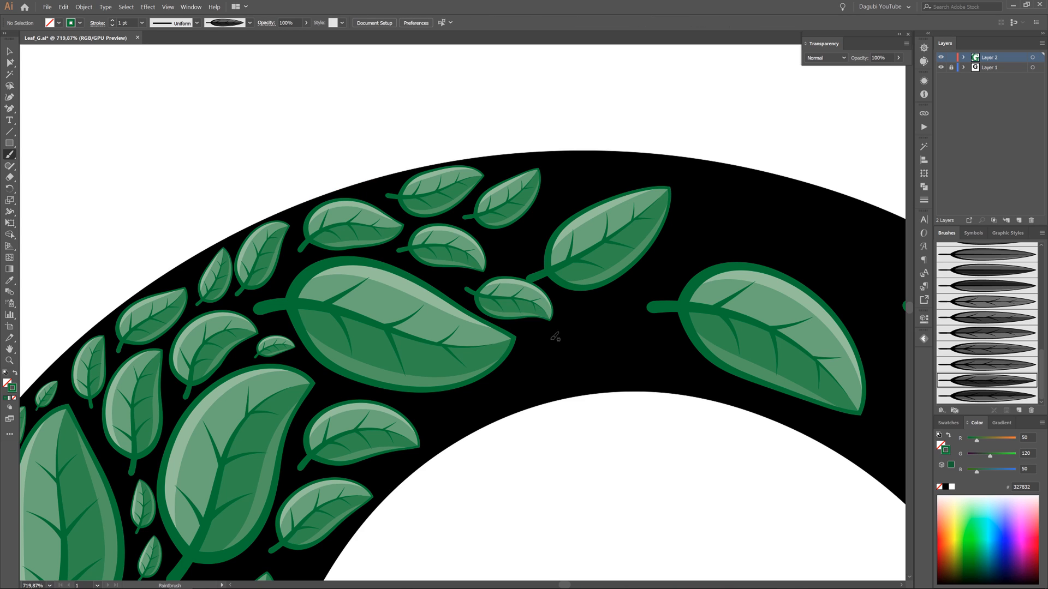
# Step: Fill the gaps beneath the top arc's middle leaf and along the inner edge with small leaves, undoing one stroke
pyautogui.moveTo(497, 266); pyautogui.dragTo(540, 224)
pyautogui.moveTo(548, 296)
pyautogui.mouseDown()
pyautogui.moveTo(656, 374)
pyautogui.moveTo(654, 354)
pyautogui.mouseUp()
pyautogui.hotkey('ctrl', 'z')
pyautogui.moveTo(530, 329); pyautogui.dragTo(570, 379)
pyautogui.moveTo(428, 406)
pyautogui.mouseDown()
pyautogui.moveTo(479, 416)
pyautogui.moveTo(524, 374)
pyautogui.mouseUp()
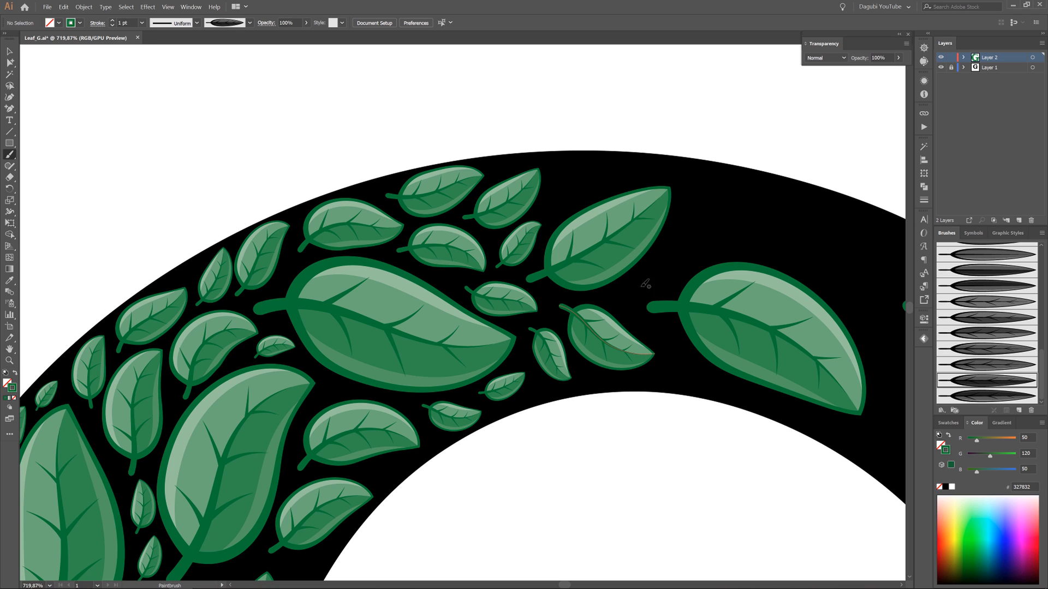
# Step: Paint five small leaves around the upward-pointing leaf in the middle of the G's top arc, reaching over the large leaf beside it
pyautogui.moveTo(615, 297); pyautogui.dragTo(665, 265)
pyautogui.moveTo(670, 244); pyautogui.dragTo(743, 192)
pyautogui.moveTo(724, 240)
pyautogui.mouseDown()
pyautogui.moveTo(800, 220)
pyautogui.moveTo(831, 239)
pyautogui.mouseUp()
pyautogui.moveTo(549, 213); pyautogui.dragTo(574, 162)
pyautogui.moveTo(589, 196); pyautogui.dragTo(654, 165)
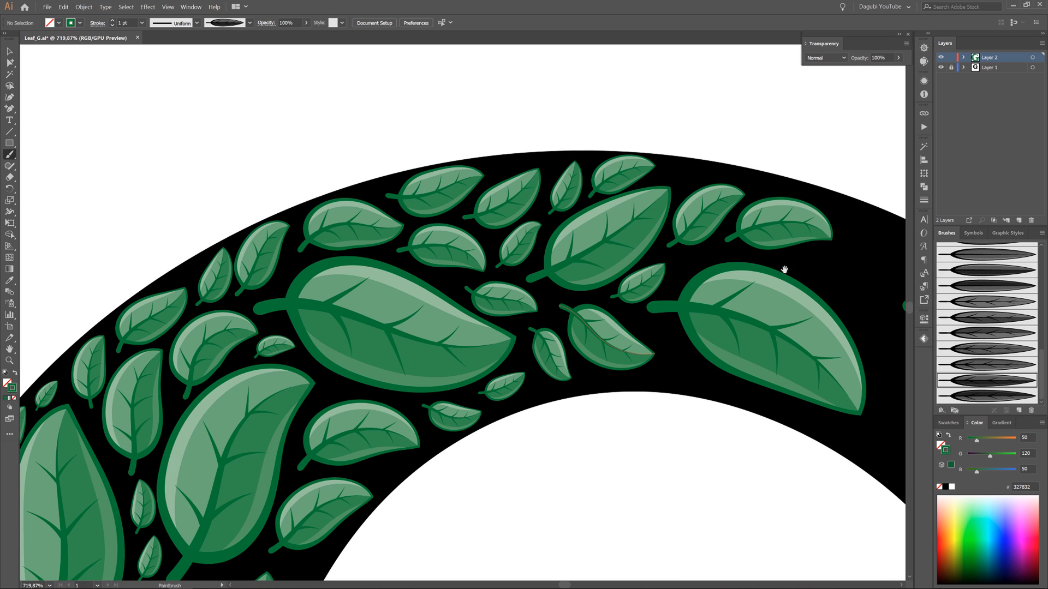
# Step: Replace the large leaf on the right of the top arc with a smaller one and surround it with small leaves
pyautogui.moveTo(785, 269); pyautogui.dragTo(391, 237)
pyautogui.moveTo(276, 318); pyautogui.dragTo(317, 358)
pyautogui.moveTo(439, 390); pyautogui.dragTo(534, 429)
pyautogui.hotkey('ctrl', 'z')
pyautogui.hotkey('ctrl', 'z')
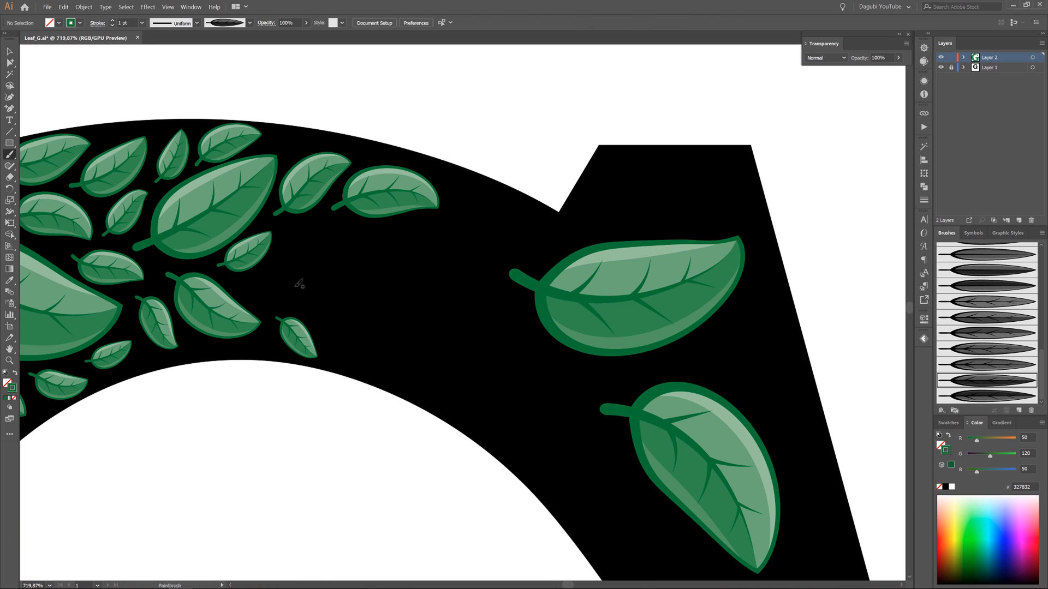
pyautogui.moveTo(438, 326); pyautogui.dragTo(437, 324)
pyautogui.moveTo(396, 227)
pyautogui.mouseDown()
pyautogui.moveTo(462, 242)
pyautogui.moveTo(497, 236)
pyautogui.mouseUp()
pyautogui.moveTo(441, 281); pyautogui.dragTo(507, 355)
pyautogui.moveTo(330, 325); pyautogui.dragTo(392, 375)
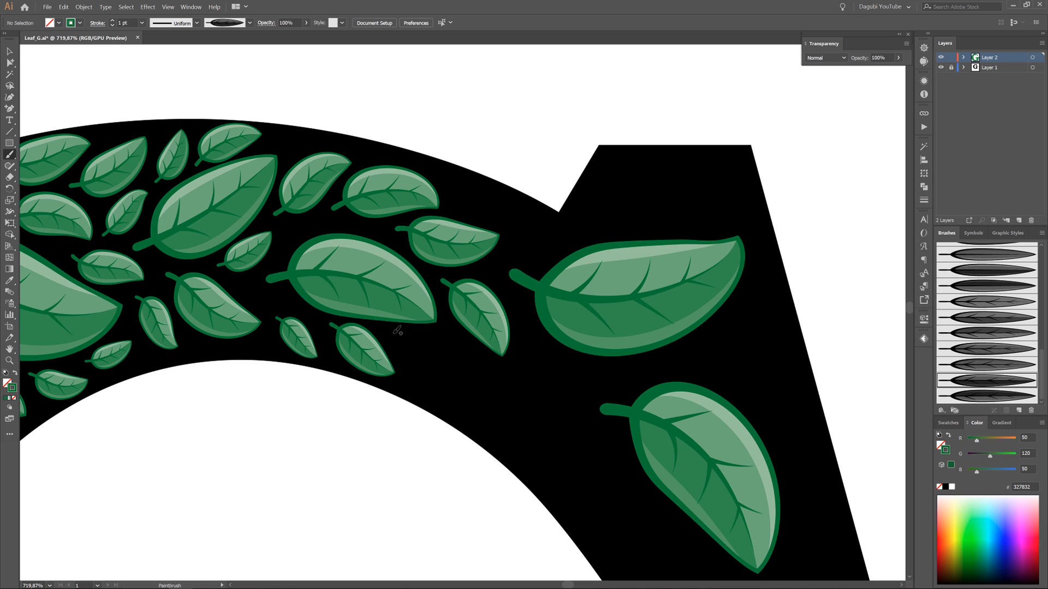
# Step: Paint small and medium leaves down the inner edge where the top arc meets the terminal, undoing one stroke
pyautogui.moveTo(394, 333); pyautogui.dragTo(446, 400)
pyautogui.moveTo(460, 347)
pyautogui.mouseDown()
pyautogui.moveTo(498, 416)
pyautogui.moveTo(540, 426)
pyautogui.mouseUp()
pyautogui.hotkey('ctrl', 'z')
pyautogui.moveTo(522, 319)
pyautogui.mouseDown()
pyautogui.moveTo(544, 387)
pyautogui.moveTo(541, 372)
pyautogui.mouseUp()
pyautogui.moveTo(564, 357); pyautogui.dragTo(625, 380)
pyautogui.moveTo(561, 388); pyautogui.dragTo(570, 475)
pyautogui.moveTo(546, 439); pyautogui.dragTo(562, 499)
pyautogui.keyDown('ctrl'); pyautogui.moveTo(543, 470); pyautogui.dragTo(538, 465); pyautogui.keyUp('ctrl')
pyautogui.moveTo(458, 394); pyautogui.dragTo(469, 424)
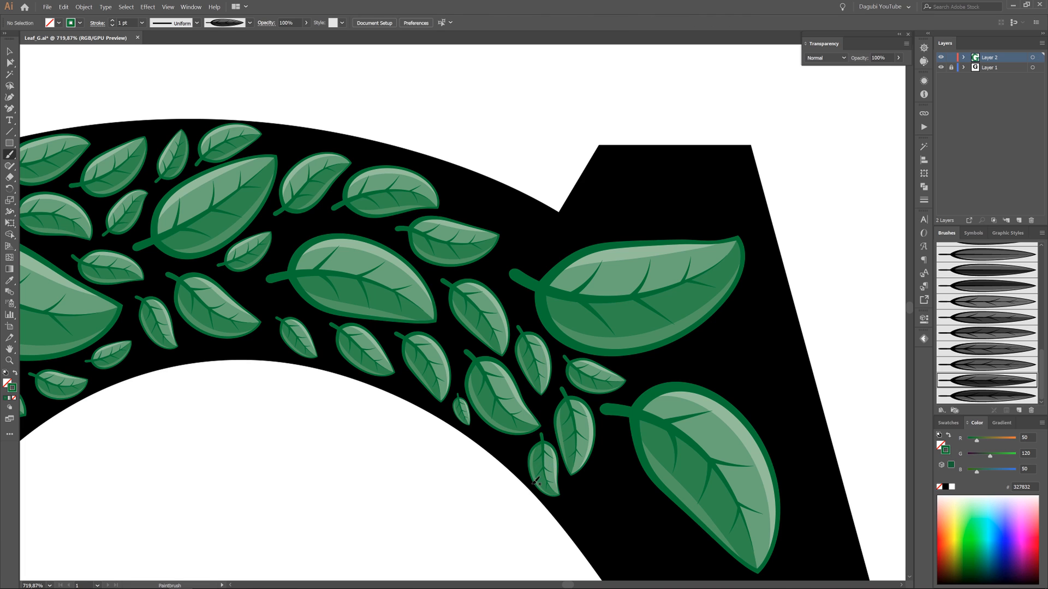
# Step: Fill the notch beside the terminal and the terminal's upper serif with small leaves, nudging the tiny one between them
pyautogui.moveTo(546, 238); pyautogui.dragTo(566, 225)
pyautogui.moveTo(458, 207); pyautogui.dragTo(516, 227)
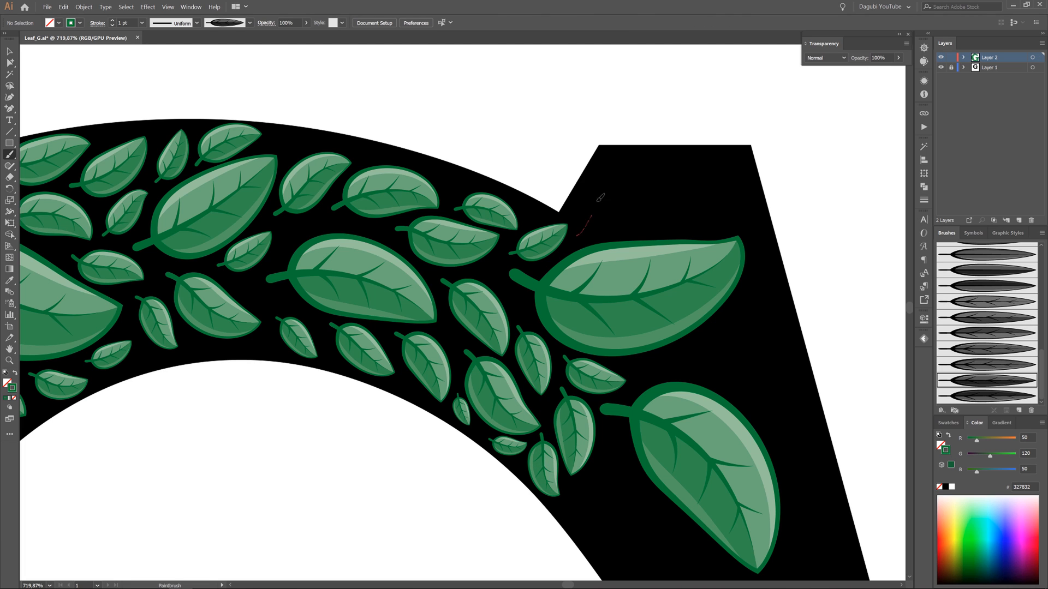
pyautogui.moveTo(598, 201); pyautogui.dragTo(614, 162)
pyautogui.moveTo(621, 227); pyautogui.dragTo(701, 161)
pyautogui.moveTo(685, 223)
pyautogui.mouseDown()
pyautogui.moveTo(742, 205)
pyautogui.moveTo(737, 157)
pyautogui.mouseUp()
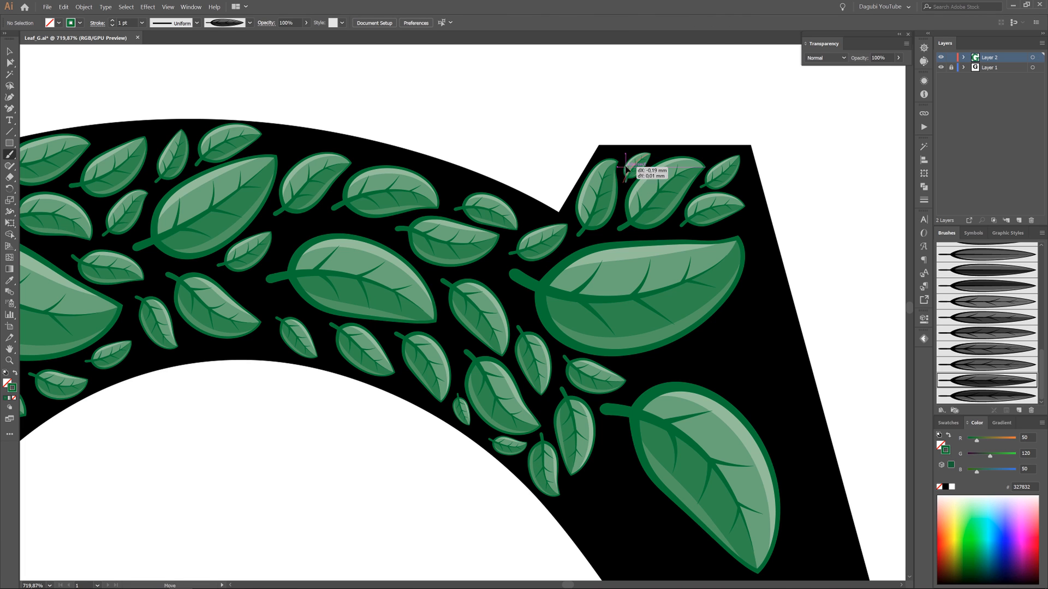
pyautogui.keyDown('ctrl'); pyautogui.moveTo(626, 169); pyautogui.dragTo(623, 168); pyautogui.keyUp('ctrl')
pyautogui.hotkey('ctrl', 'shift', 'a')
# Step: Paint medium and small leaves around the lower large leaf in the G's upper-right terminal
pyautogui.hotkey('ctrl', '0')
pyautogui.keyDown('ctrl'); pyautogui.moveTo(507, 212); pyautogui.dragTo(781, 212); pyautogui.keyUp('ctrl')
pyautogui.moveTo(781, 213); pyautogui.dragTo(575, 358)
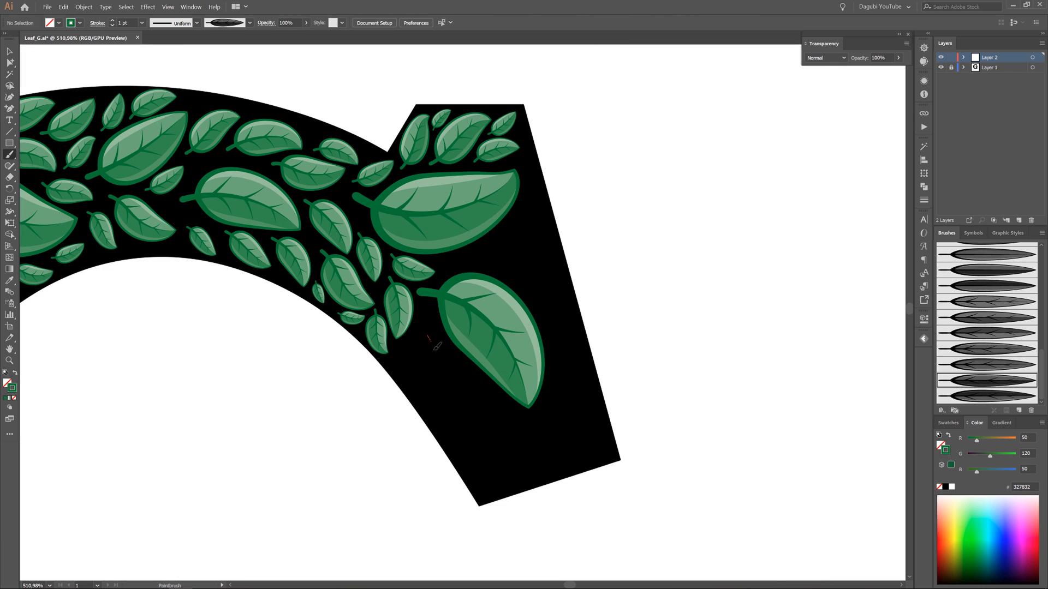
pyautogui.moveTo(430, 339); pyautogui.dragTo(460, 434)
pyautogui.moveTo(480, 392); pyautogui.dragTo(543, 466)
pyautogui.moveTo(478, 256); pyautogui.dragTo(542, 224)
pyautogui.moveTo(518, 278)
pyautogui.mouseDown()
pyautogui.moveTo(569, 314)
pyautogui.moveTo(580, 378)
pyautogui.moveTo(571, 425)
pyautogui.mouseUp()
pyautogui.moveTo(552, 435); pyautogui.dragTo(597, 443)
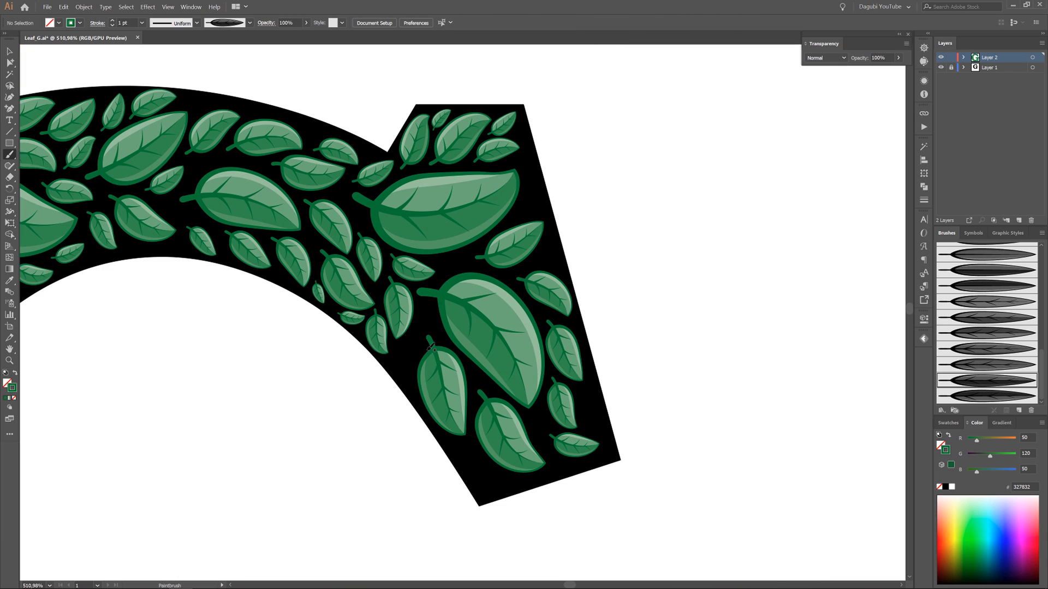
# Step: Fill the remaining gaps along the terminal's edges and corners with tiny leaves
pyautogui.moveTo(470, 448); pyautogui.dragTo(485, 487)
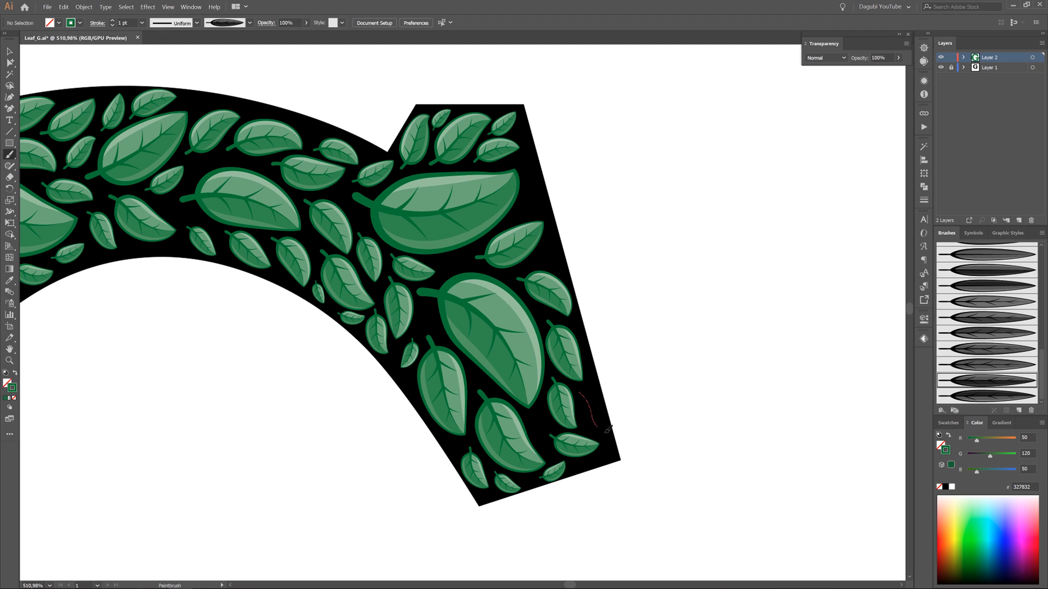
pyautogui.moveTo(606, 431); pyautogui.dragTo(607, 431)
pyautogui.moveTo(539, 266); pyautogui.dragTo(557, 245)
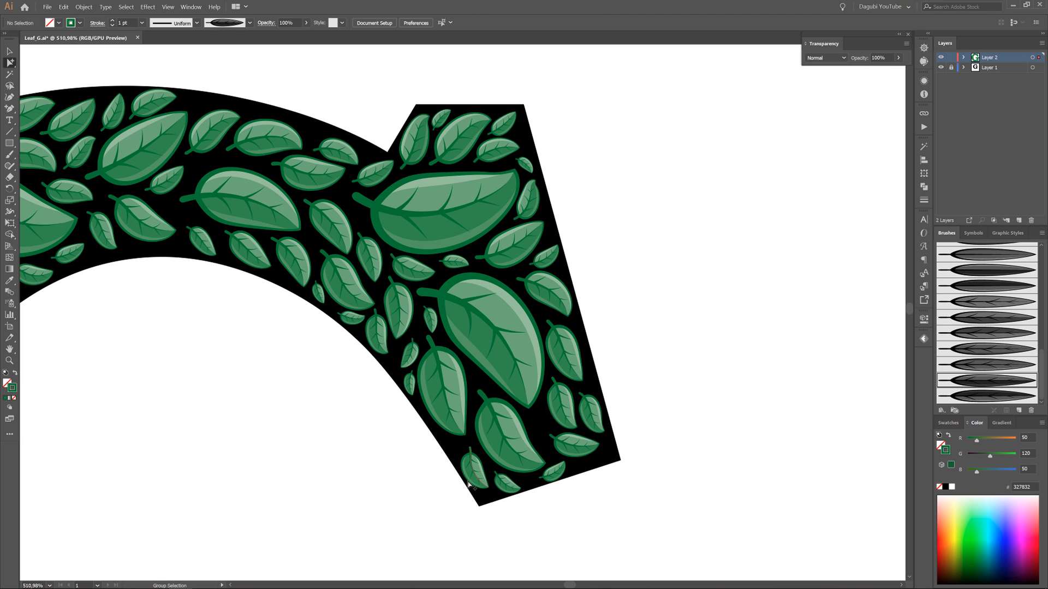
pyautogui.click(535, 365)
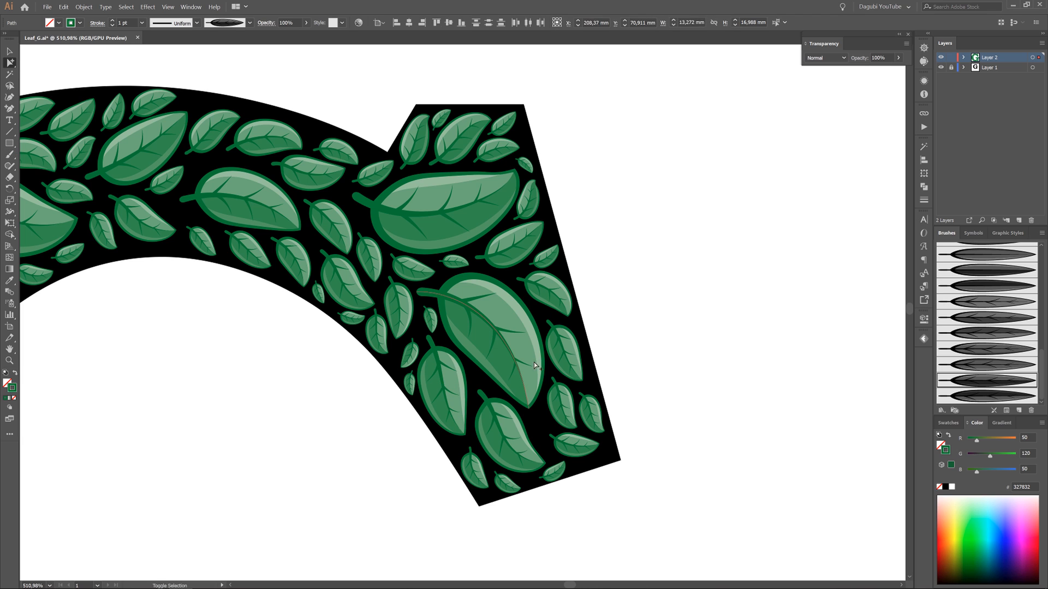
pyautogui.click(719, 389)
# Step: Check the leaf pattern on the whole artboard with the black letter layer hidden, and show the layer again
pyautogui.hotkey('ctrl', '0')
pyautogui.click(940, 67)
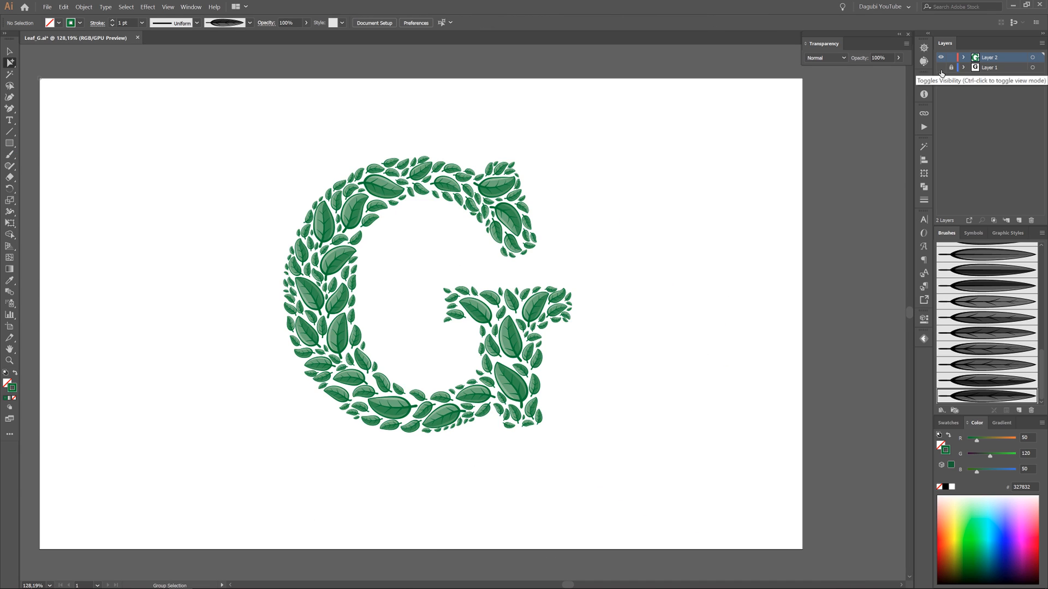
pyautogui.click(940, 68)
# Step: Delete the large leaf on the inner side of the left curve and the first large leaf of the top arc
pyautogui.scroll(3, 600, 376)
pyautogui.moveTo(406, 257); pyautogui.dragTo(564, 360)
pyautogui.click(304, 310)
pyautogui.keyDown('shift'); pyautogui.click(394, 166); pyautogui.keyUp('shift')
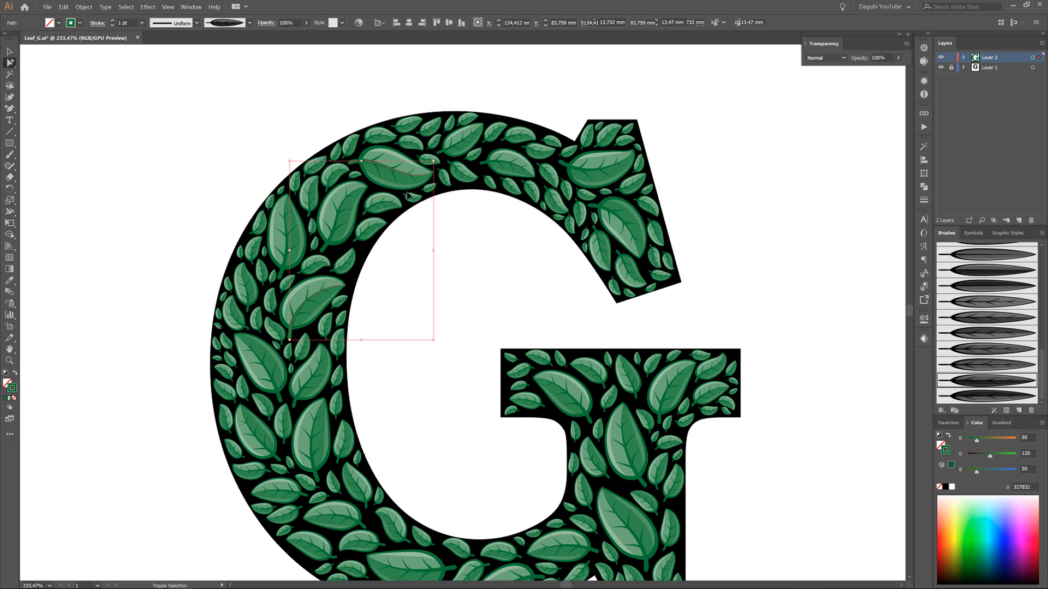
pyautogui.press('Delete')
# Step: Delete the small leaves bordering the two gaps in the left curve and top arc
pyautogui.scroll(3, 367, 222)
pyautogui.click(188, 366)
pyautogui.keyDown('shift'); pyautogui.click(218, 334); pyautogui.keyUp('shift')
pyautogui.keyDown('shift'); pyautogui.click(271, 299); pyautogui.keyUp('shift')
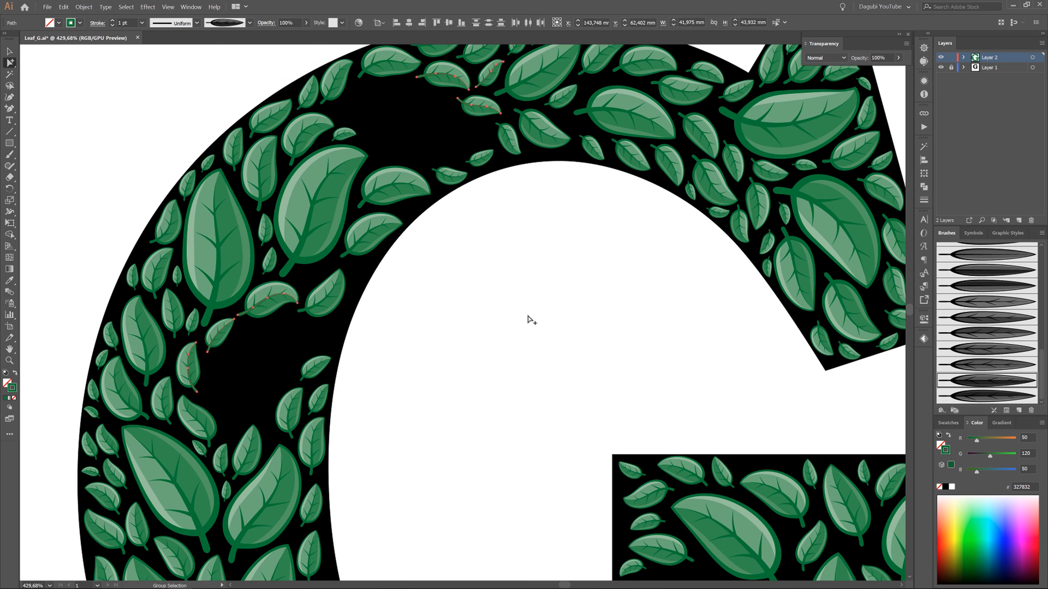
pyautogui.press('Delete')
# Step: Fill the gap in the left curve with two larger leaves and several small ones, nudging the larger leaf into place
pyautogui.press('b')
pyautogui.moveTo(243, 317); pyautogui.dragTo(243, 317)
pyautogui.moveTo(268, 389); pyautogui.dragTo(298, 286)
pyautogui.moveTo(188, 389); pyautogui.dragTo(199, 351)
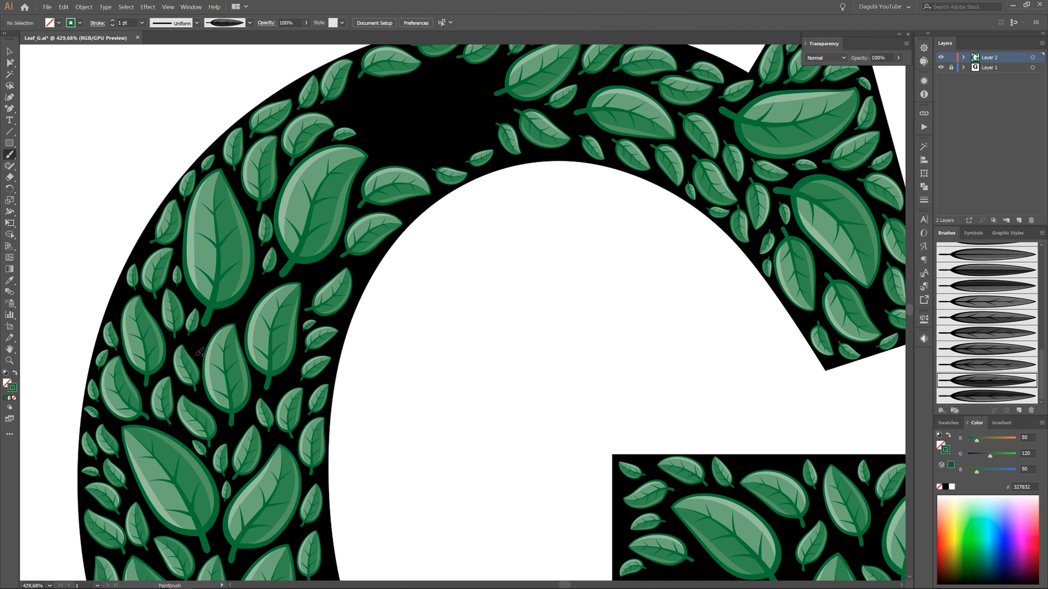
pyautogui.moveTo(314, 271); pyautogui.dragTo(331, 267)
pyautogui.moveTo(468, 182); pyautogui.dragTo(459, 272)
pyautogui.moveTo(283, 416); pyautogui.dragTo(287, 414)
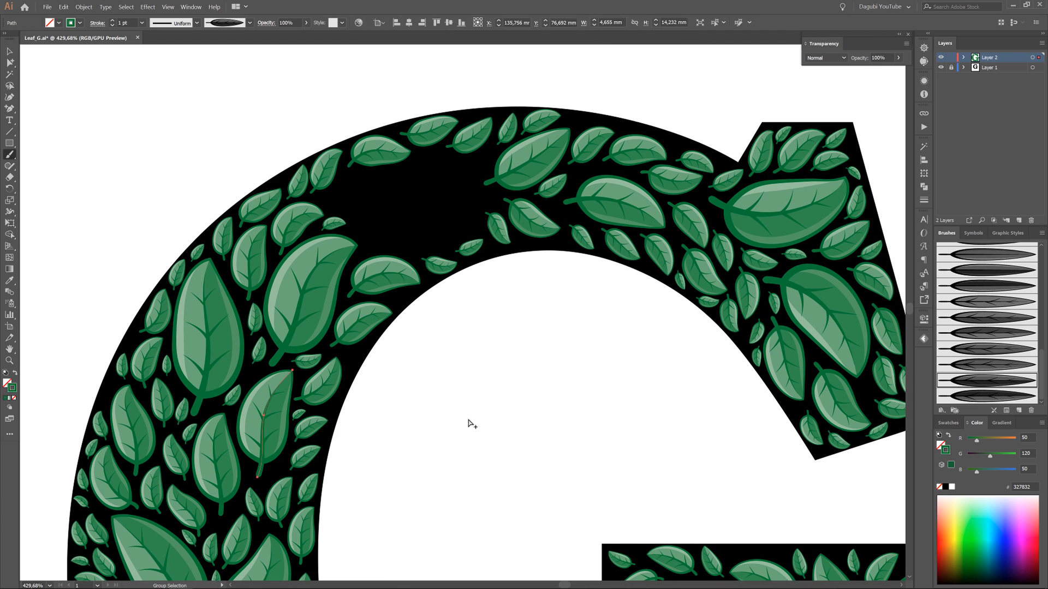
pyautogui.keyDown('ctrl'); pyautogui.click(470, 423); pyautogui.keyUp('ctrl')
# Step: Fill the top arc's gap with one large leaf and small leaves around it, adjusting the positions of the small ones
pyautogui.moveTo(337, 196); pyautogui.dragTo(467, 209)
pyautogui.moveTo(423, 166)
pyautogui.mouseDown()
pyautogui.moveTo(460, 188)
pyautogui.moveTo(494, 146)
pyautogui.mouseUp()
pyautogui.scroll(3, 501, 276)
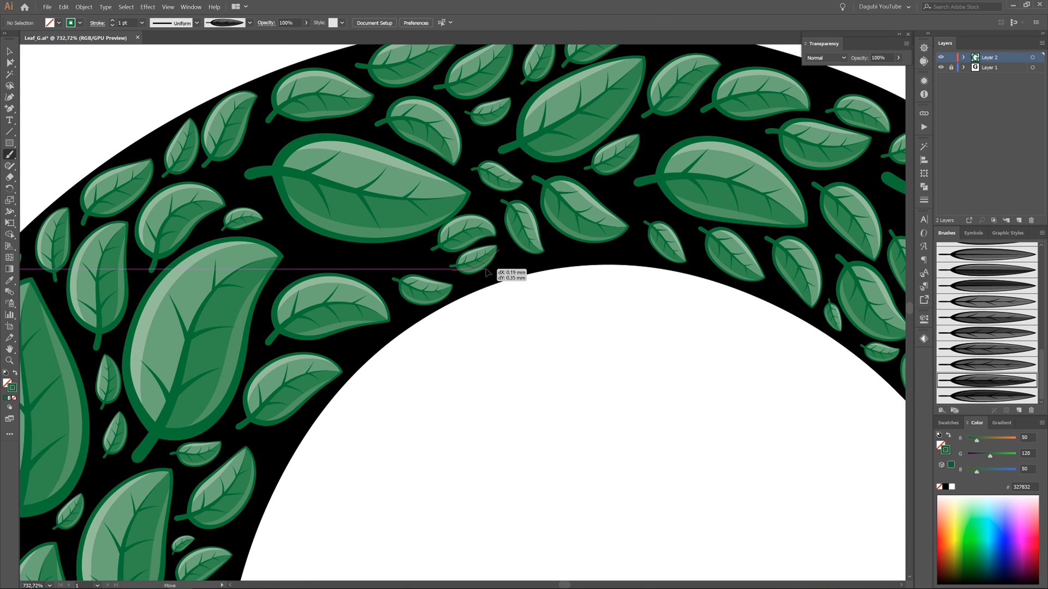
pyautogui.moveTo(394, 249); pyautogui.dragTo(435, 252)
pyautogui.moveTo(375, 275); pyautogui.dragTo(377, 274)
pyautogui.moveTo(415, 300); pyautogui.dragTo(418, 299)
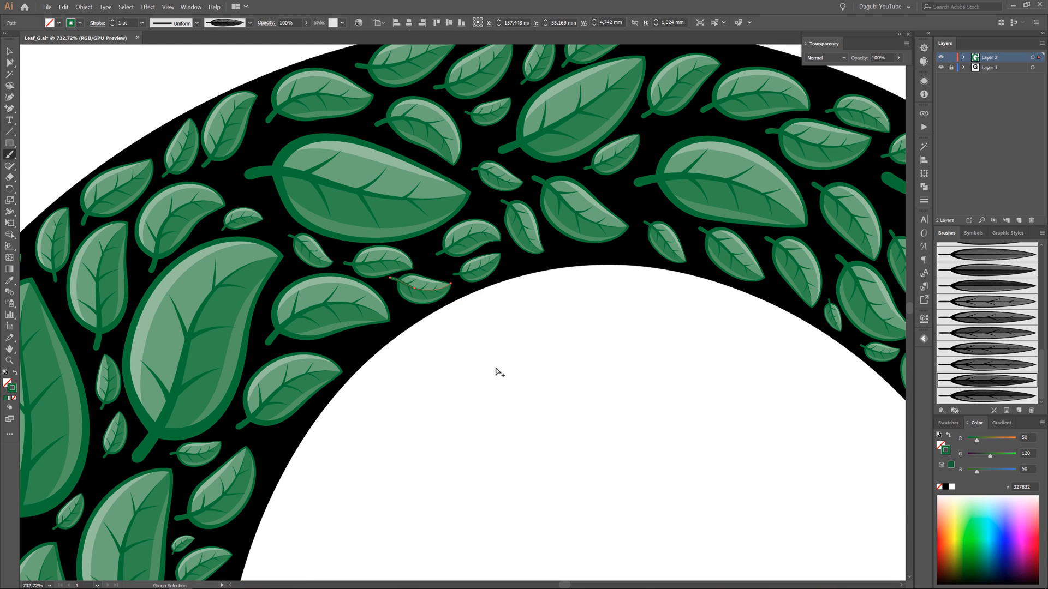
pyautogui.keyDown('ctrl'); pyautogui.click(495, 370); pyautogui.keyUp('ctrl')
# Step: Add a tiny leaf along the upper edge of the G's crossbar, above its upright middle leaf
pyautogui.moveTo(563, 326); pyautogui.dragTo(476, 257)
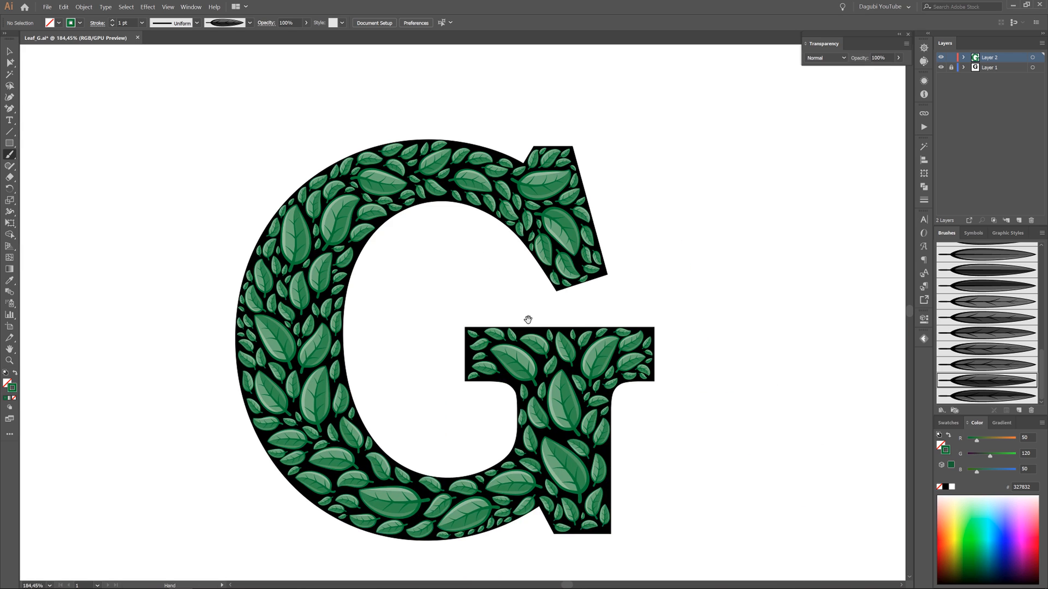
pyautogui.scroll(5, 527, 319)
pyautogui.moveTo(587, 290); pyautogui.dragTo(616, 348)
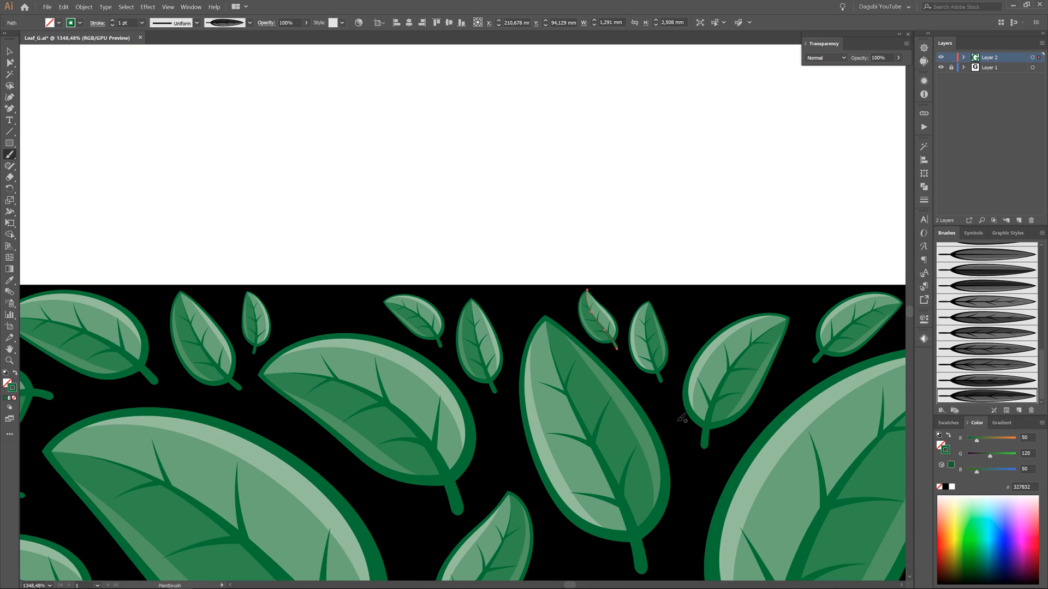
pyautogui.scroll(-4, 682, 419)
pyautogui.keyDown('ctrl'); pyautogui.click(534, 437); pyautogui.keyUp('ctrl')
# Step: Add small leaves along the right edge of the G's stem and between its two large leaves
pyautogui.keyDown('ctrl'); pyautogui.click(498, 348); pyautogui.keyUp('ctrl')
pyautogui.moveTo(480, 377); pyautogui.dragTo(513, 368)
pyautogui.moveTo(504, 476); pyautogui.dragTo(518, 456)
pyautogui.keyDown('ctrl'); pyautogui.click(309, 355); pyautogui.keyUp('ctrl')
pyautogui.moveTo(391, 357); pyautogui.dragTo(362, 321)
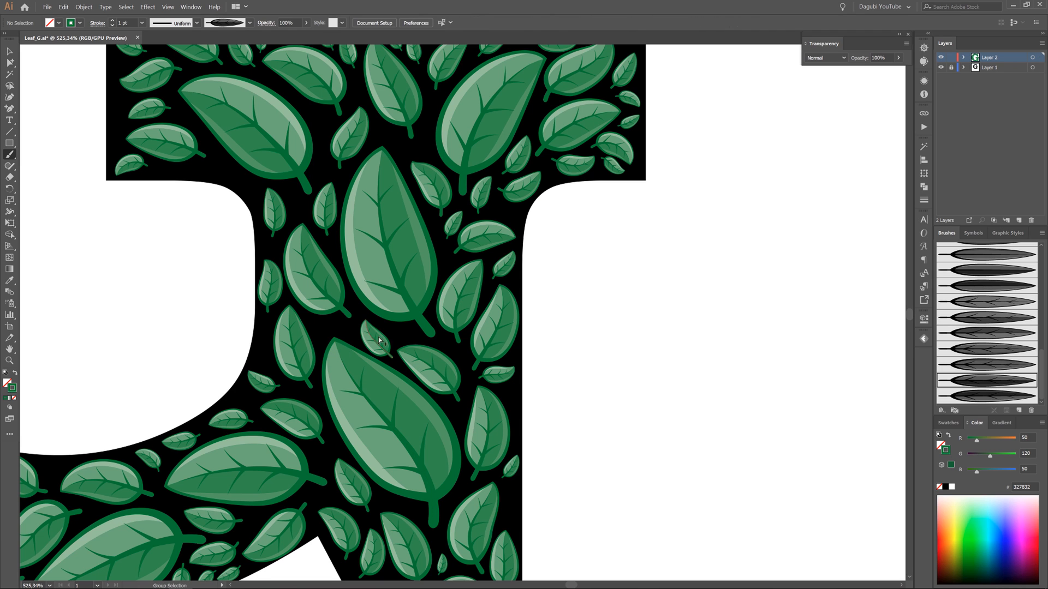
pyautogui.keyDown('ctrl'); pyautogui.click(428, 374); pyautogui.keyUp('ctrl')
pyautogui.keyDown('ctrl'); pyautogui.click(686, 454); pyautogui.keyUp('ctrl')
# Step: Fill the left end of the crossbar with tiny leaves and place a small one at its lower edge
pyautogui.moveTo(685, 454)
pyautogui.mouseDown()
pyautogui.moveTo(754, 382)
pyautogui.moveTo(775, 440)
pyautogui.mouseUp()
pyautogui.moveTo(334, 168); pyautogui.dragTo(286, 162)
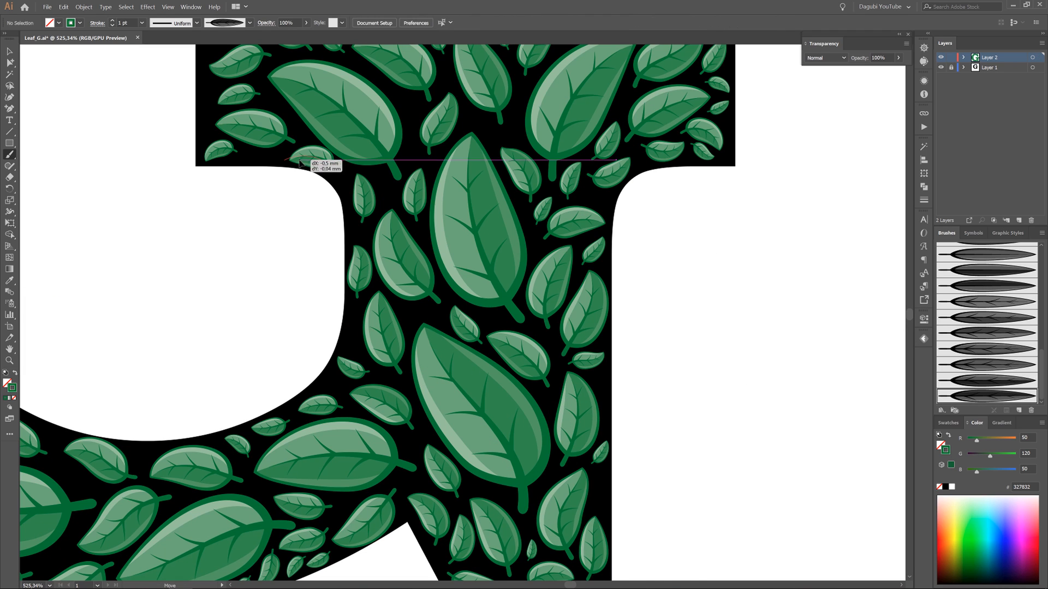
pyautogui.moveTo(221, 111); pyautogui.dragTo(307, 211)
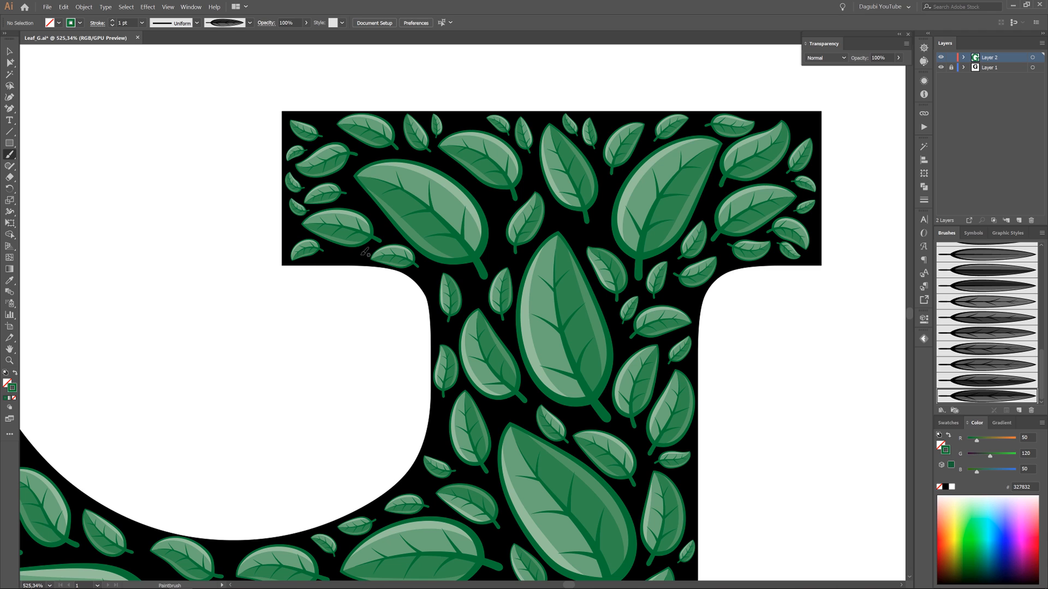
# Step: Add a tiny leaf at the stem's inner edge, just above the bottom arc
pyautogui.scroll(-3, 557, 395)
pyautogui.moveTo(556, 394); pyautogui.dragTo(571, 252)
pyautogui.keyDown('ctrl'); pyautogui.click(517, 273); pyautogui.keyUp('ctrl')
pyautogui.keyDown('ctrl'); pyautogui.click(499, 281); pyautogui.keyUp('ctrl')
pyautogui.moveTo(504, 286); pyautogui.dragTo(502, 277)
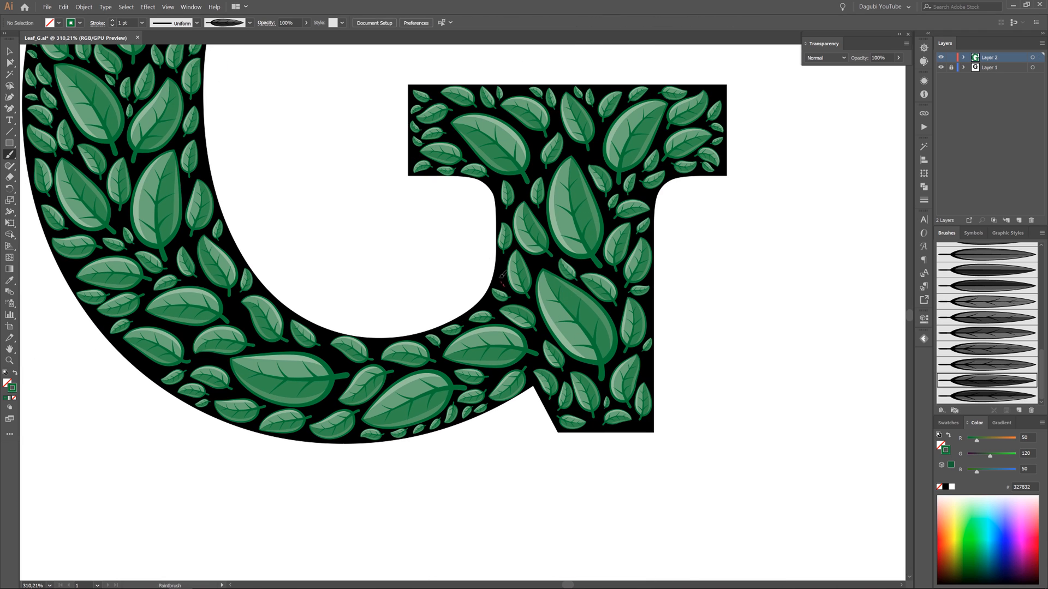
pyautogui.keyDown('ctrl'); pyautogui.click(349, 365); pyautogui.keyUp('ctrl')
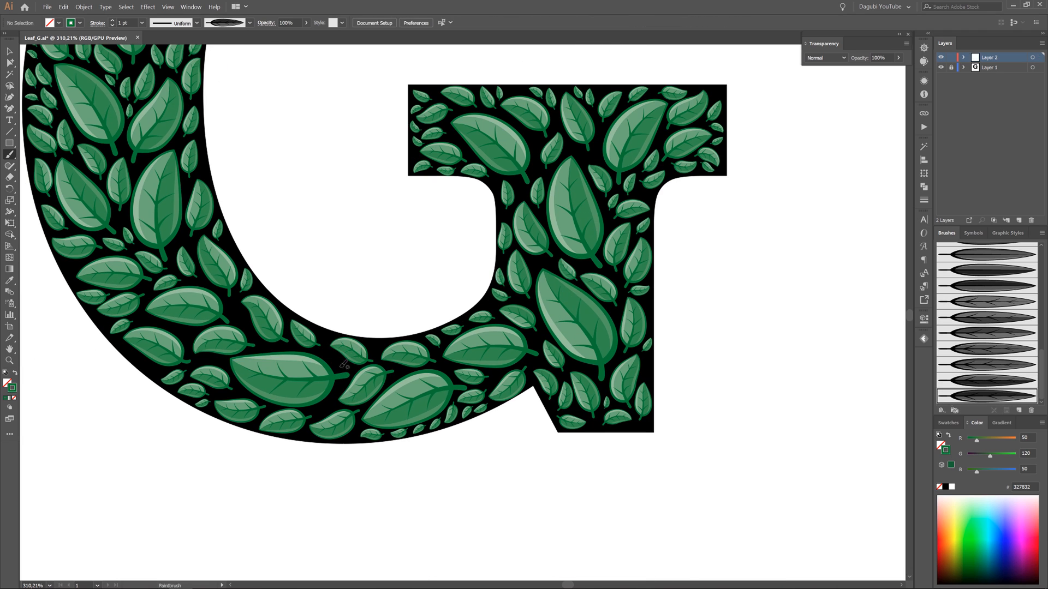
# Step: Fill the gaps in the G's bottom arc with tiny leaves, including one at its lower-left outer edge
pyautogui.scroll(3, 128, 372)
pyautogui.moveTo(139, 349); pyautogui.dragTo(146, 352)
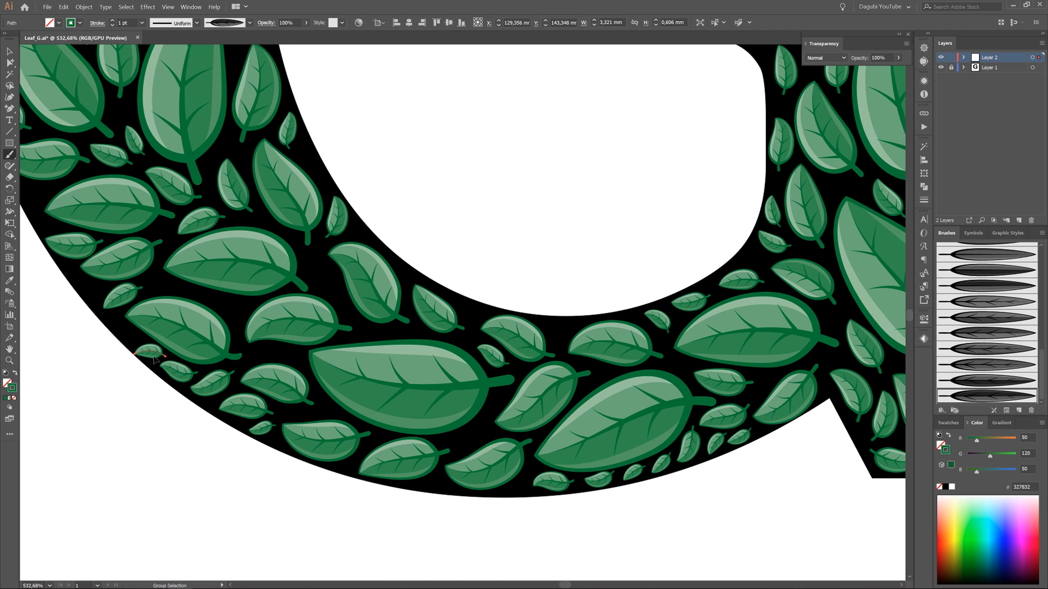
pyautogui.keyDown('ctrl'); pyautogui.click(117, 371); pyautogui.keyUp('ctrl')
pyautogui.moveTo(331, 289); pyautogui.dragTo(304, 257)
pyautogui.moveTo(240, 309); pyautogui.dragTo(205, 300)
# Step: Fit a tiny leaf into the gap at the outer edge of the G's left curve
pyautogui.scroll(-4, 231, 326)
pyautogui.moveTo(231, 326); pyautogui.dragTo(319, 335)
pyautogui.moveTo(224, 281); pyautogui.dragTo(278, 419)
pyautogui.scroll(2, 401, 245)
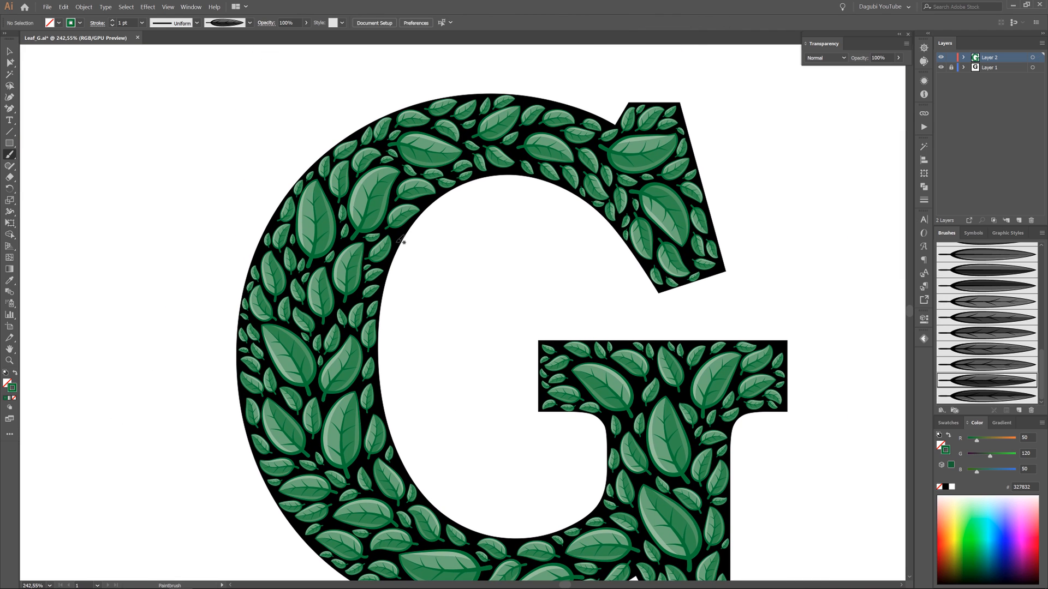
pyautogui.scroll(7, 244, 254)
pyautogui.moveTo(305, 254); pyautogui.dragTo(299, 255)
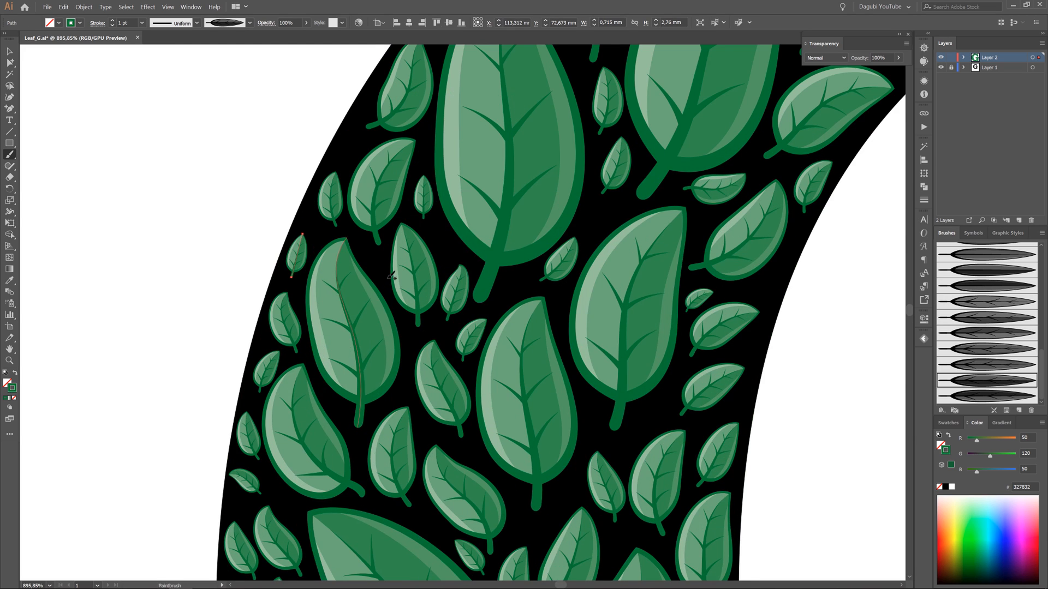
pyautogui.scroll(-6, 299, 257)
pyautogui.moveTo(601, 177)
pyautogui.mouseDown()
pyautogui.moveTo(523, 227)
pyautogui.moveTo(483, 214)
pyautogui.mouseUp()
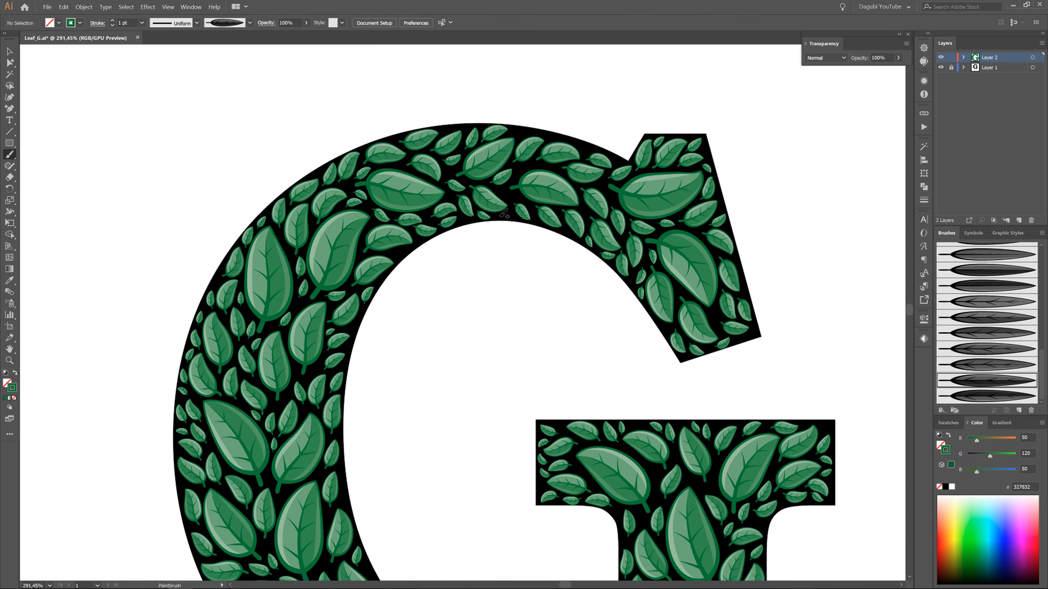
# Step: Compare the leaf pattern with and without the black letter layer and inspect the top arc for gaps
pyautogui.scroll(-3, 601, 109)
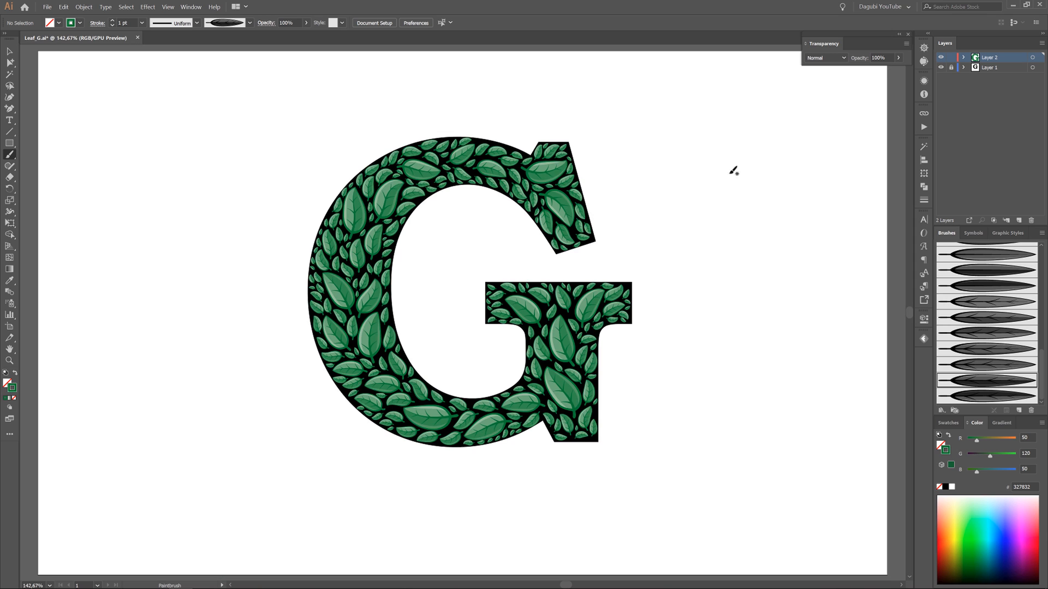
pyautogui.click(941, 67)
pyautogui.click(940, 67)
pyautogui.scroll(8, 480, 137)
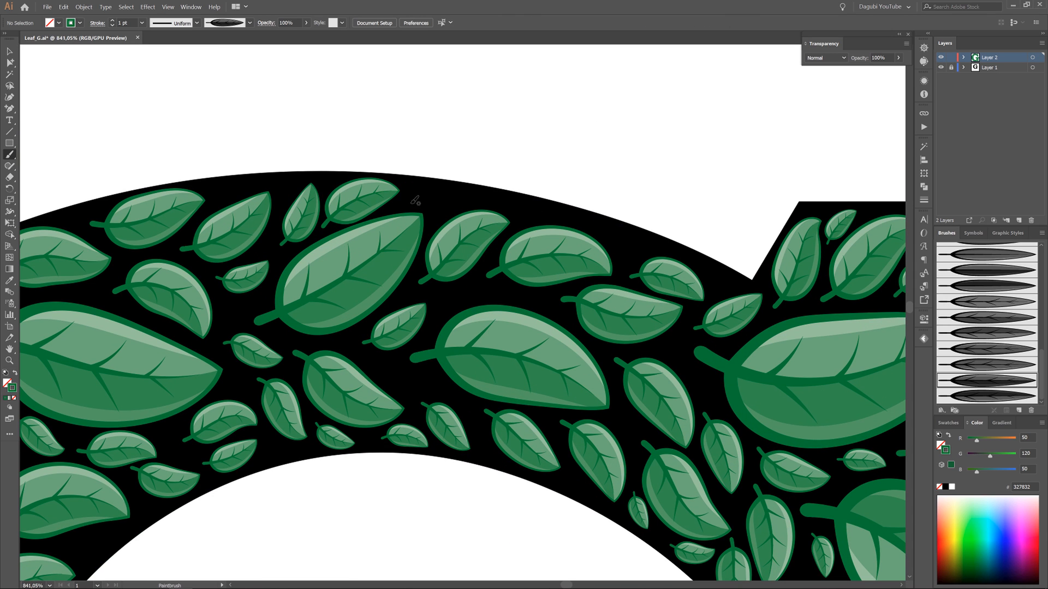
pyautogui.hotkey('ctrl', '0')
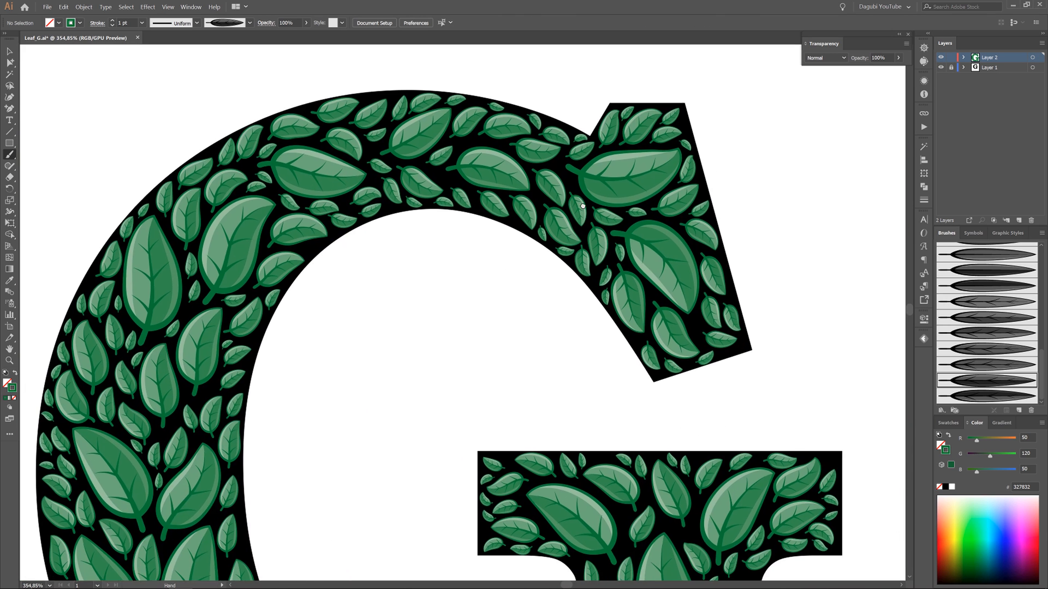
# Step: Add a new layer directly above Layer 1 and cover the artboard with a black 340 × 210 mm rectangle without a stroke
pyautogui.click(999, 67)
pyautogui.click(1018, 220)
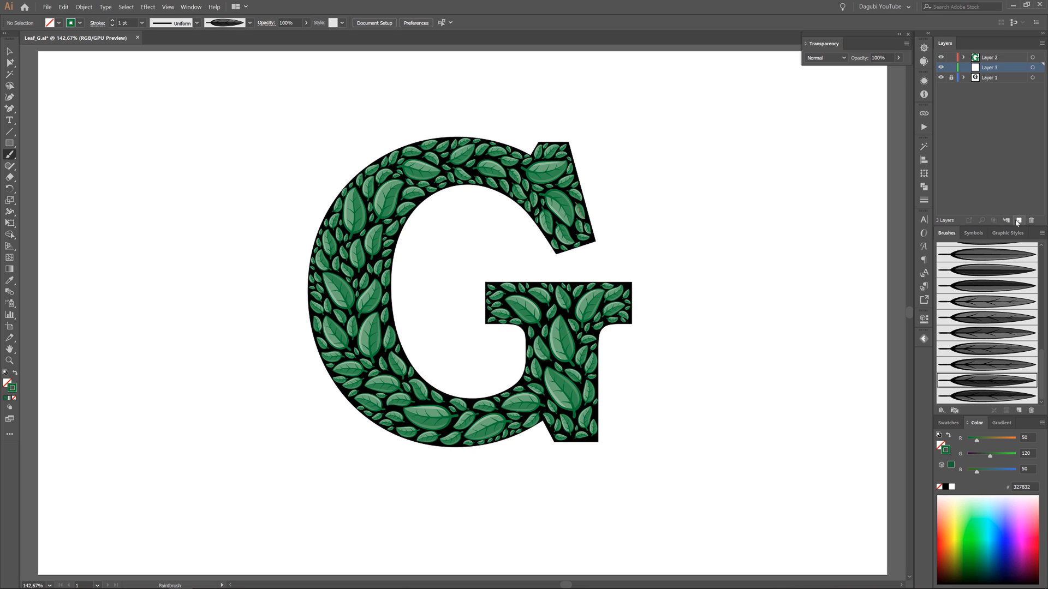
pyautogui.moveTo(38, 51); pyautogui.dragTo(887, 575)
pyautogui.click(939, 486)
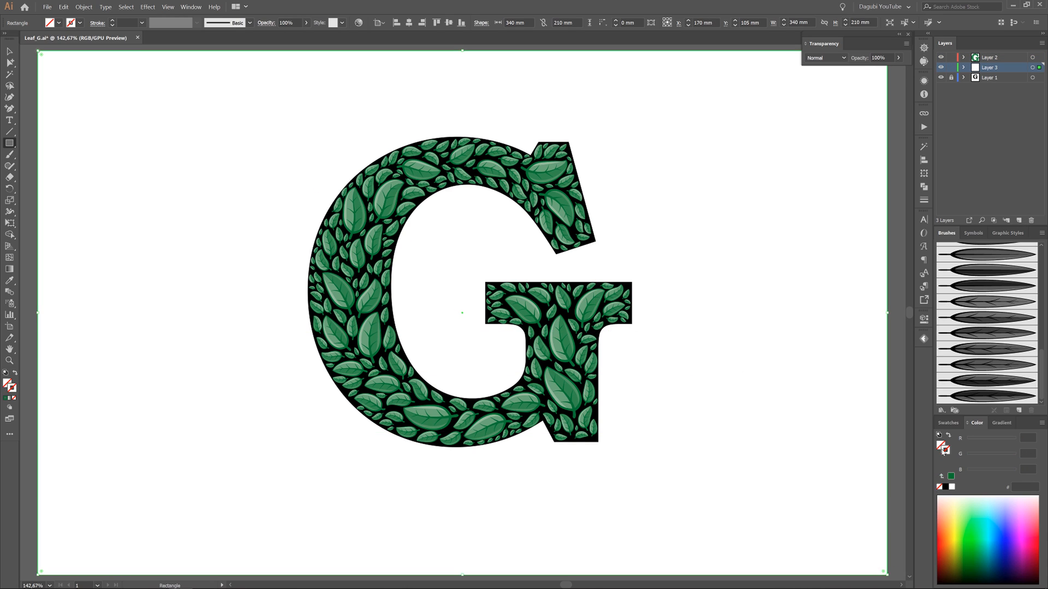
pyautogui.click(939, 445)
pyautogui.click(944, 486)
# Step: Hide Layer 1 with the black letter and select all leaves on Layer 2
pyautogui.click(941, 77)
pyautogui.click(1031, 57)
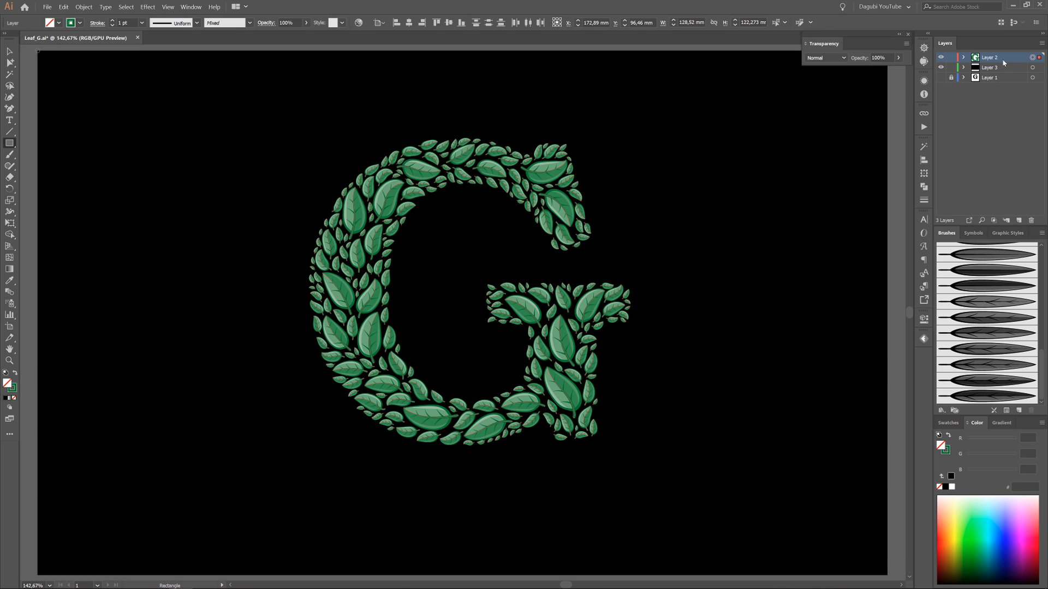
# Step: Duplicate Layer 2 with the green leaves, hide the original and recolor the copied leaves black
pyautogui.moveTo(1002, 63); pyautogui.dragTo(1019, 221)
pyautogui.click(946, 487)
pyautogui.keyDown('ctrl'); pyautogui.click(811, 340); pyautogui.keyUp('ctrl')
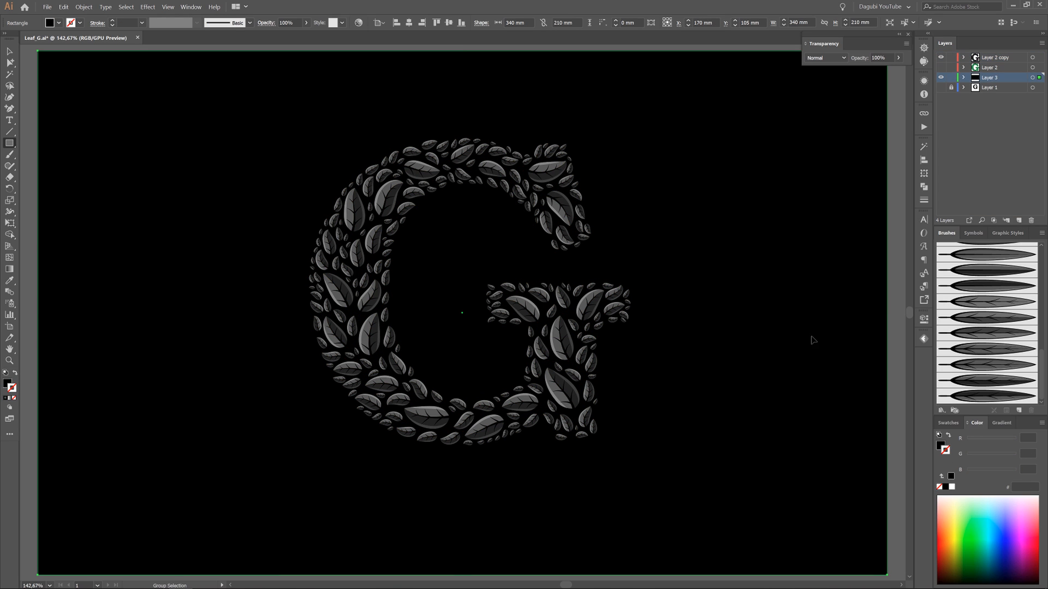
# Step: Duplicate Layer 2 copy, hide the dark leaves and the black background, and recolor the new copy's leaves orange (255, 116, 46)
pyautogui.moveTo(1003, 58); pyautogui.dragTo(1018, 220)
pyautogui.click(941, 68)
pyautogui.click(1031, 58)
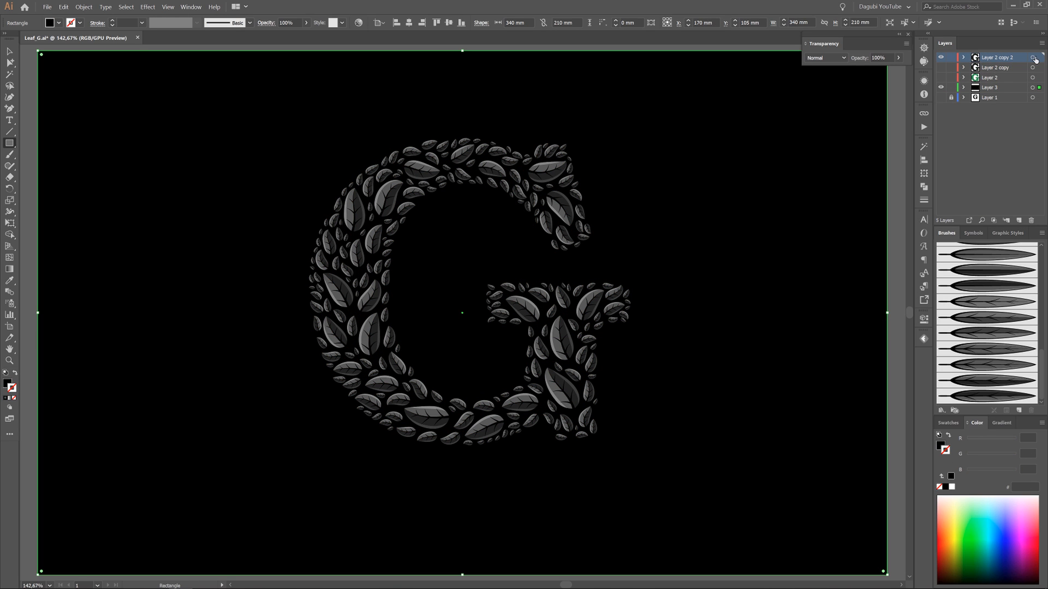
pyautogui.click(943, 531)
pyautogui.click(940, 87)
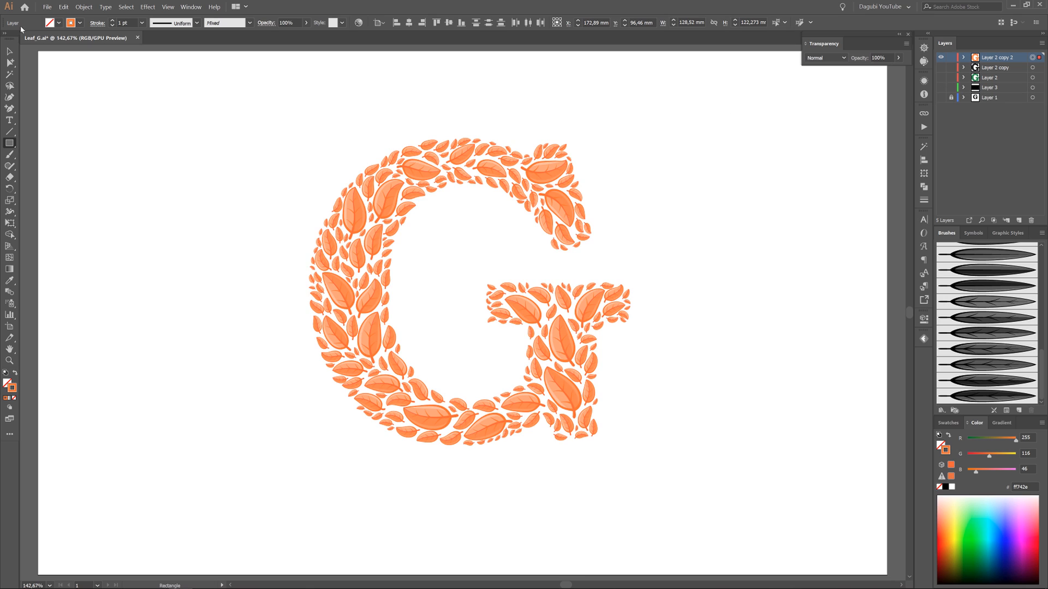
# Step: Select scattered leaves across the orange G with the Lasso and recolor them a darker reddish orange
pyautogui.click(9, 86)
pyautogui.moveTo(454, 164); pyautogui.dragTo(480, 136)
pyautogui.moveTo(306, 256); pyautogui.dragTo(311, 292)
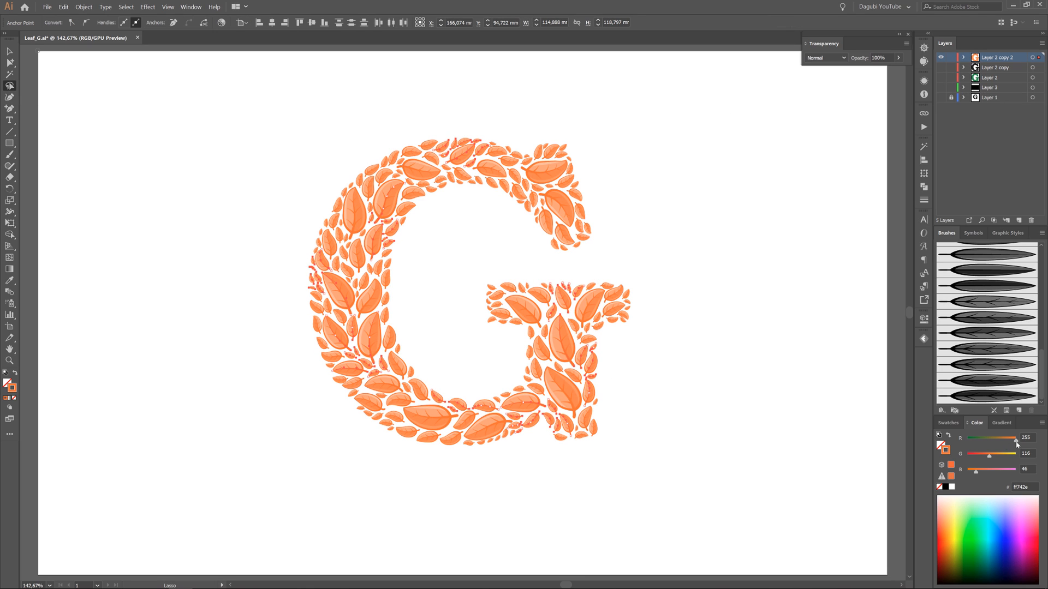
pyautogui.moveTo(989, 455); pyautogui.dragTo(982, 456)
# Step: Lasso further scattered orange leaves along the G's curves and recolor them red (214, 50, 30)
pyautogui.moveTo(448, 428); pyautogui.dragTo(385, 425)
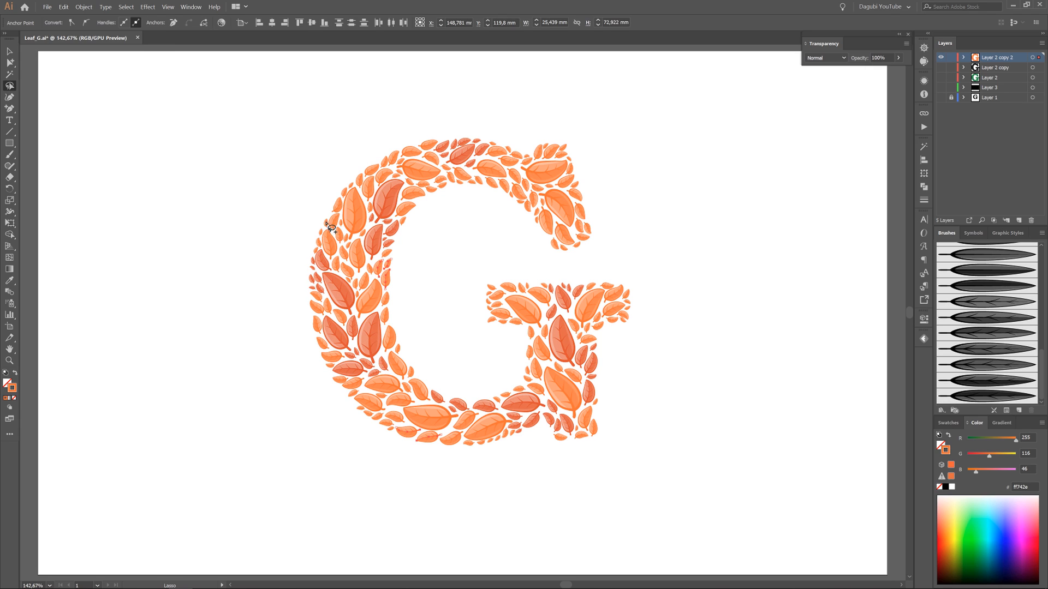
pyautogui.click(981, 454)
pyautogui.click(976, 454)
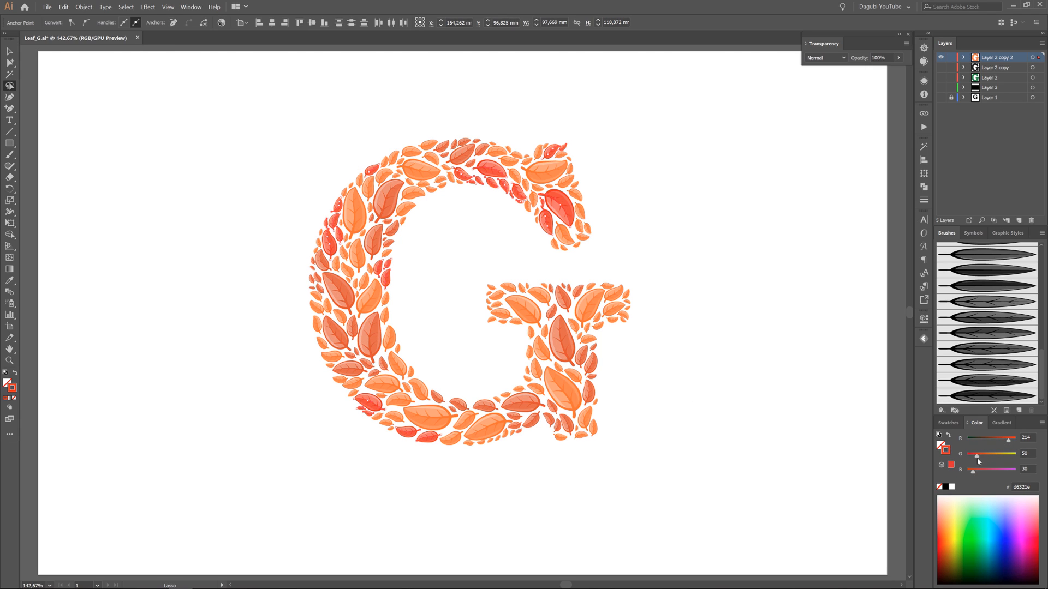
# Step: Lasso a few orange leaves at the upper arc, lower left curve and stem and recolor them olive green
pyautogui.click(434, 290)
pyautogui.moveTo(395, 145); pyautogui.dragTo(409, 162)
pyautogui.moveTo(522, 370); pyautogui.dragTo(536, 354)
pyautogui.moveTo(360, 387); pyautogui.dragTo(405, 372)
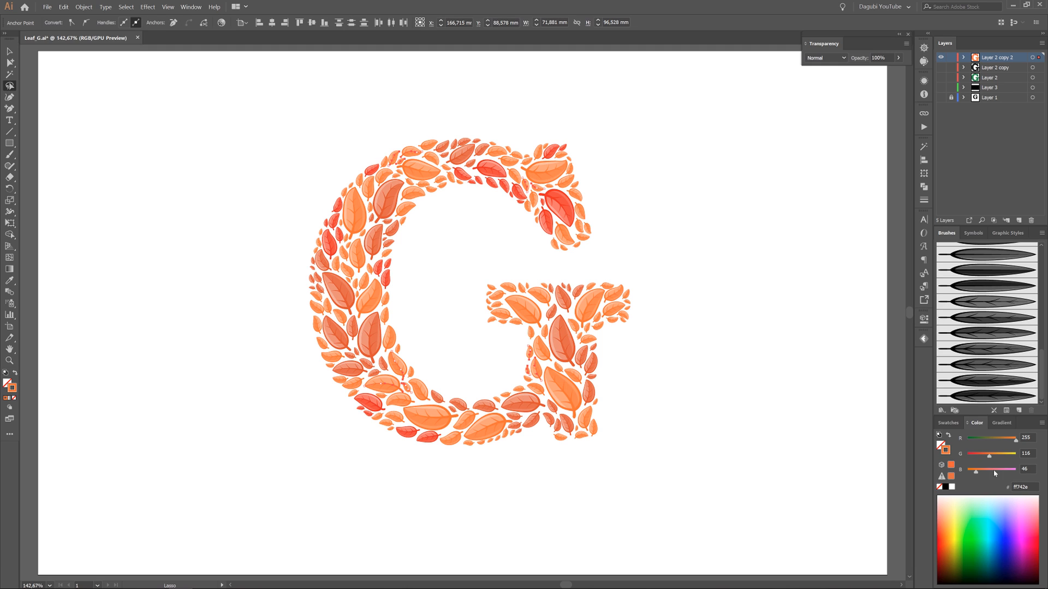
pyautogui.click(1000, 438)
pyautogui.click(994, 455)
# Step: Lasso leaves on the left curve, bottom arc and crossbar and recolor them yellow-orange (255, 156, 46)
pyautogui.moveTo(360, 255)
pyautogui.mouseDown()
pyautogui.moveTo(352, 277)
pyautogui.moveTo(344, 273)
pyautogui.mouseUp()
pyautogui.moveTo(448, 441); pyautogui.dragTo(480, 421)
pyautogui.click(996, 454)
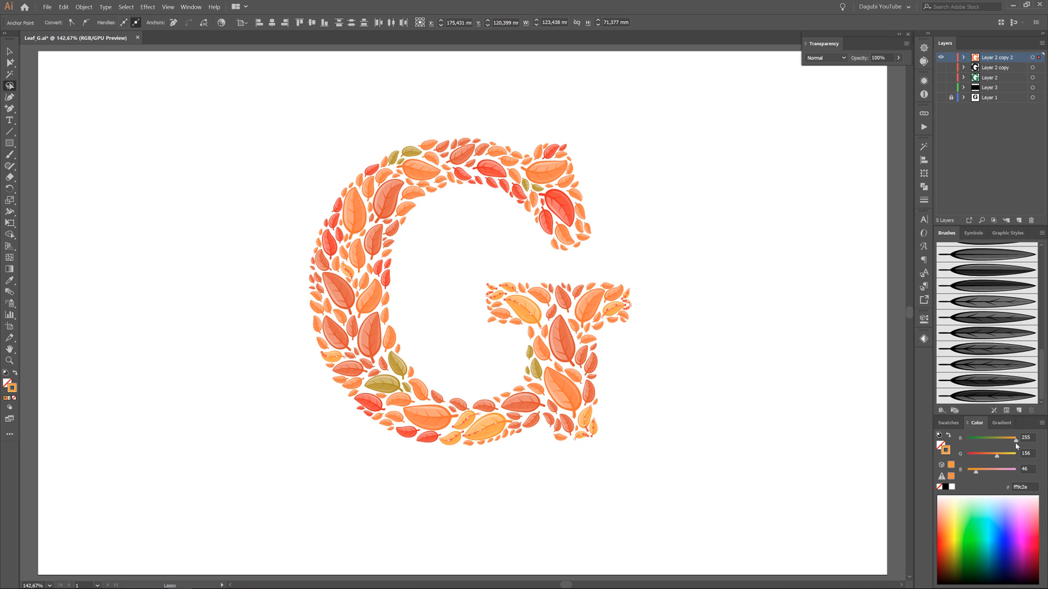
# Step: Lasso more leaves on the left curve and upper arc, try a green swatch, and recolor them with a light orange swatch
pyautogui.moveTo(377, 245); pyautogui.dragTo(364, 262)
pyautogui.moveTo(310, 322); pyautogui.dragTo(320, 327)
pyautogui.moveTo(465, 137); pyautogui.dragTo(484, 136)
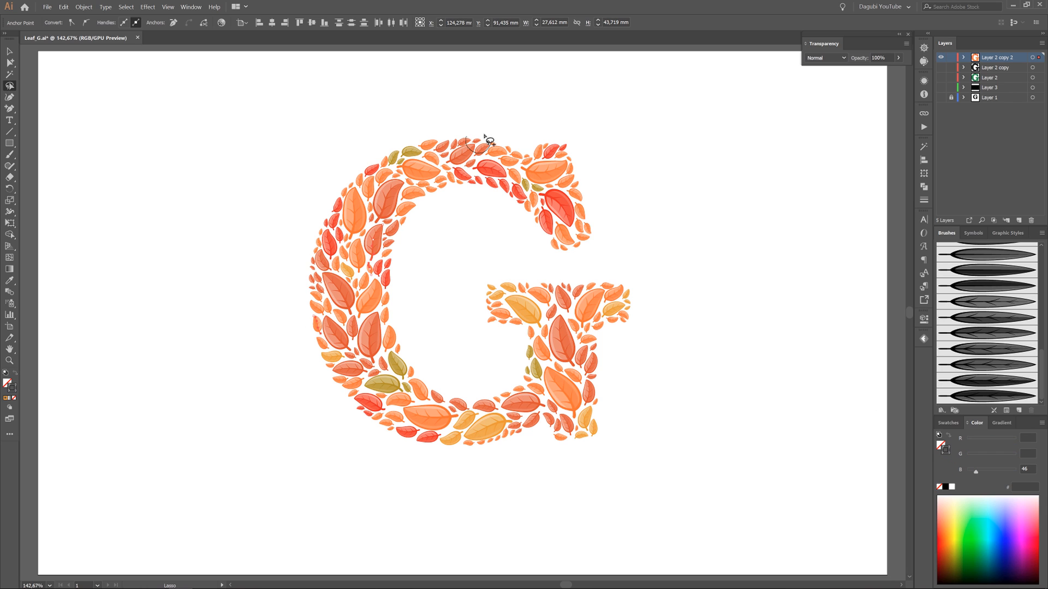
pyautogui.click(948, 423)
pyautogui.click(952, 459)
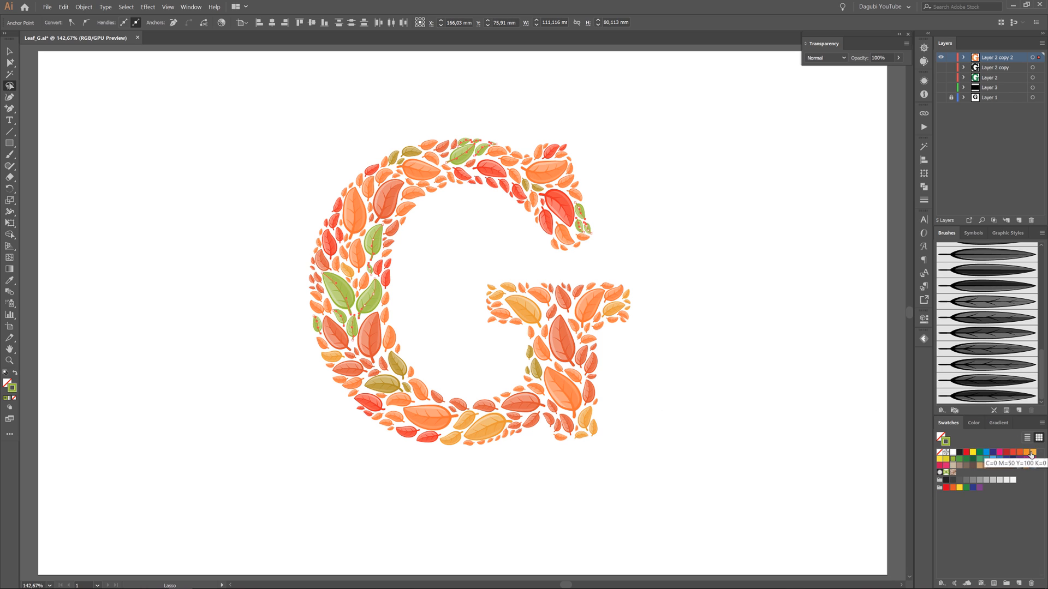
pyautogui.click(1032, 452)
pyautogui.keyDown('ctrl'); pyautogui.click(769, 222); pyautogui.keyUp('ctrl')
# Step: Show the black background and dark leaves, hide the orange version, duplicate Layer 2 copy and select all leaves on the duplicate
pyautogui.click(941, 87)
pyautogui.click(940, 87)
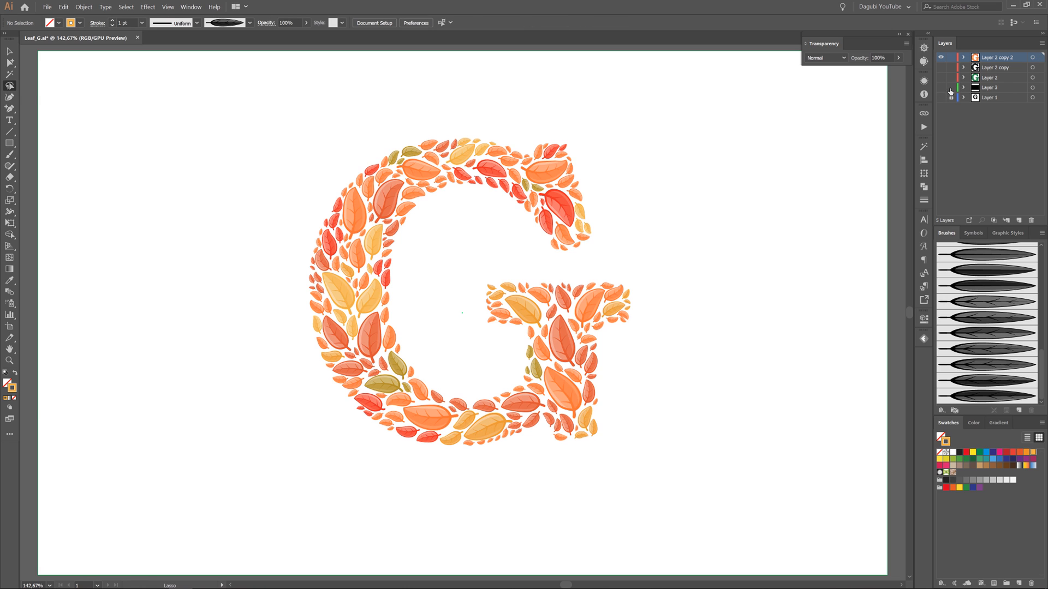
pyautogui.click(940, 88)
pyautogui.click(941, 67)
pyautogui.click(941, 57)
pyautogui.moveTo(1020, 70); pyautogui.dragTo(1018, 220)
pyautogui.click(1032, 67)
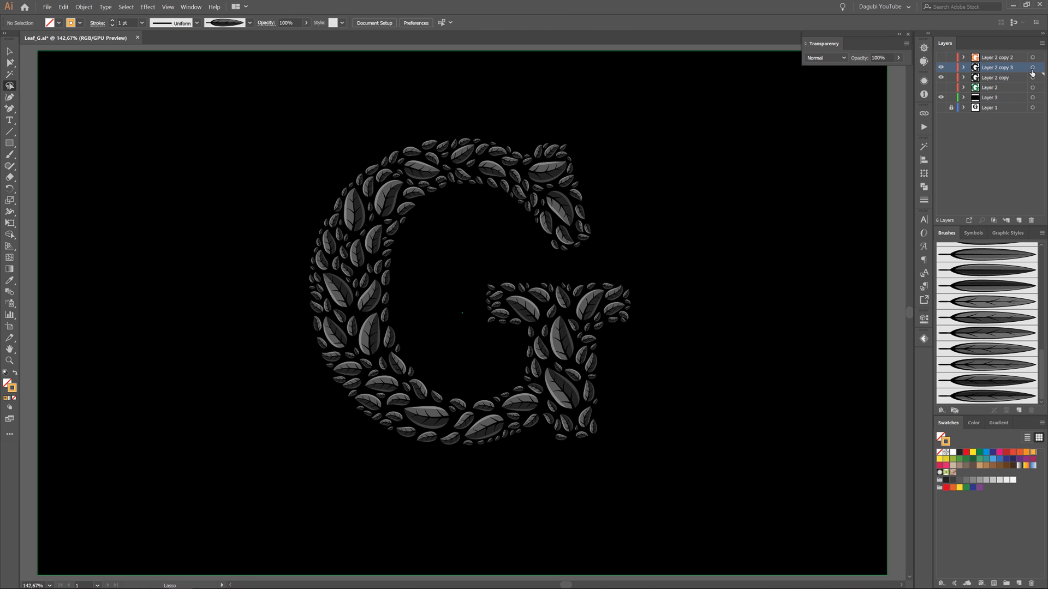
# Step: Expand the appearance of the selected brush leaves into editable shapes and check them with the selection edges toggled
pyautogui.click(83, 6)
pyautogui.click(102, 101)
pyautogui.hotkey('ctrl', 'h')
pyautogui.hotkey('ctrl', 'h')
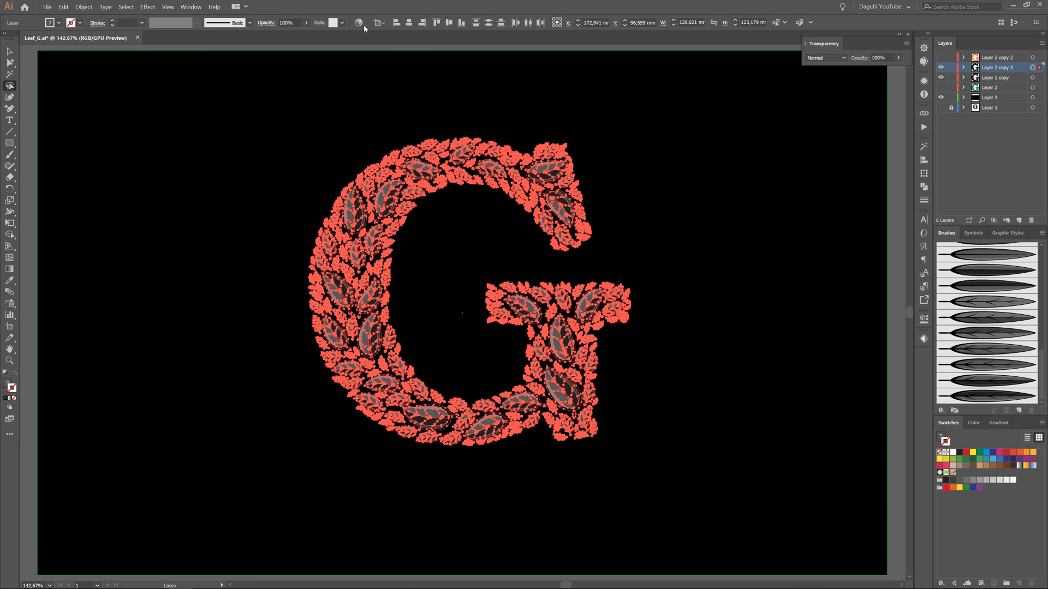
# Step: Brighten the expanded leaves with Recolor Artwork by setting the linked colors' brightness to 50%
pyautogui.click(359, 22)
pyautogui.click(639, 89)
pyautogui.click(725, 229)
pyautogui.moveTo(601, 285); pyautogui.dragTo(621, 288)
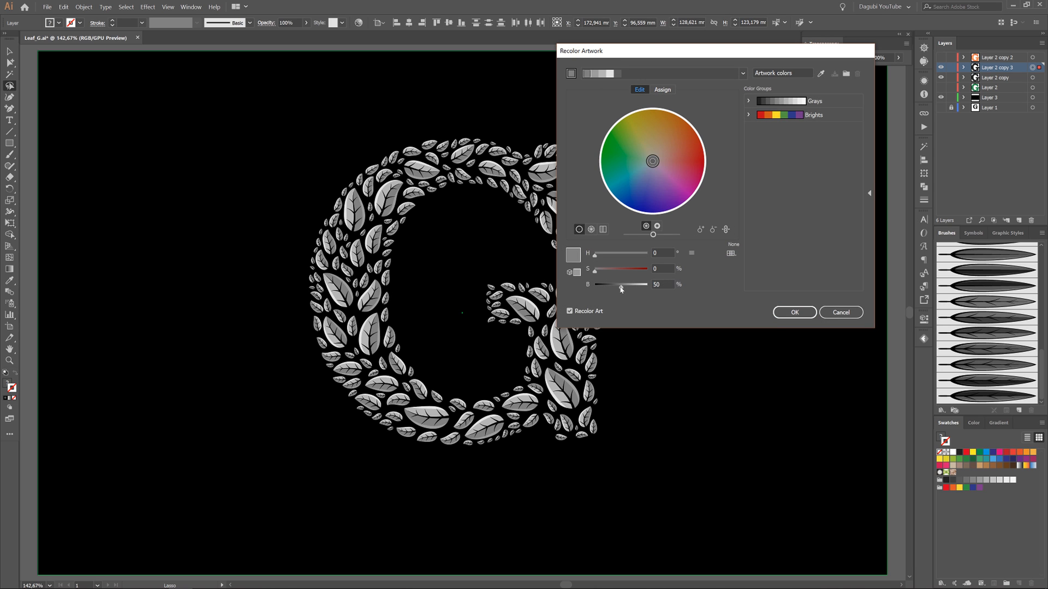
pyautogui.click(795, 312)
# Step: Hide Layer 3 and Layer 2 copy, and select all black leaf outlines and veins with the Magic Wand by fill color
pyautogui.click(940, 97)
pyautogui.click(941, 77)
pyautogui.click(771, 96)
pyautogui.click(9, 75)
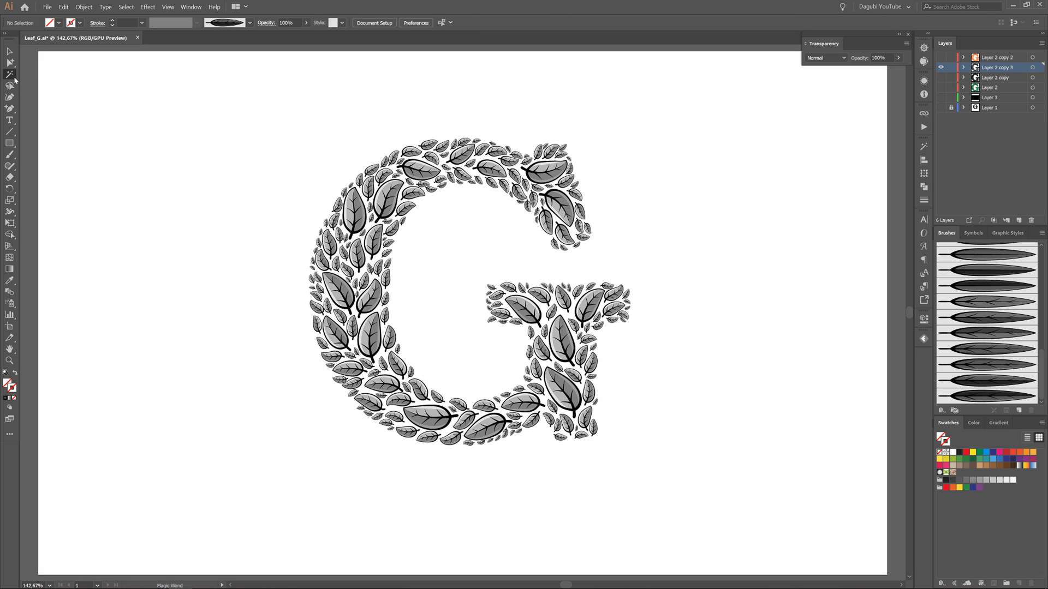
pyautogui.doubleClick(14, 77)
pyautogui.click(544, 193)
pyautogui.moveTo(543, 193); pyautogui.dragTo(683, 227)
# Step: Show the black background, hide the selection edges and fill the selected outlines and veins with a dark gray swatch
pyautogui.click(941, 97)
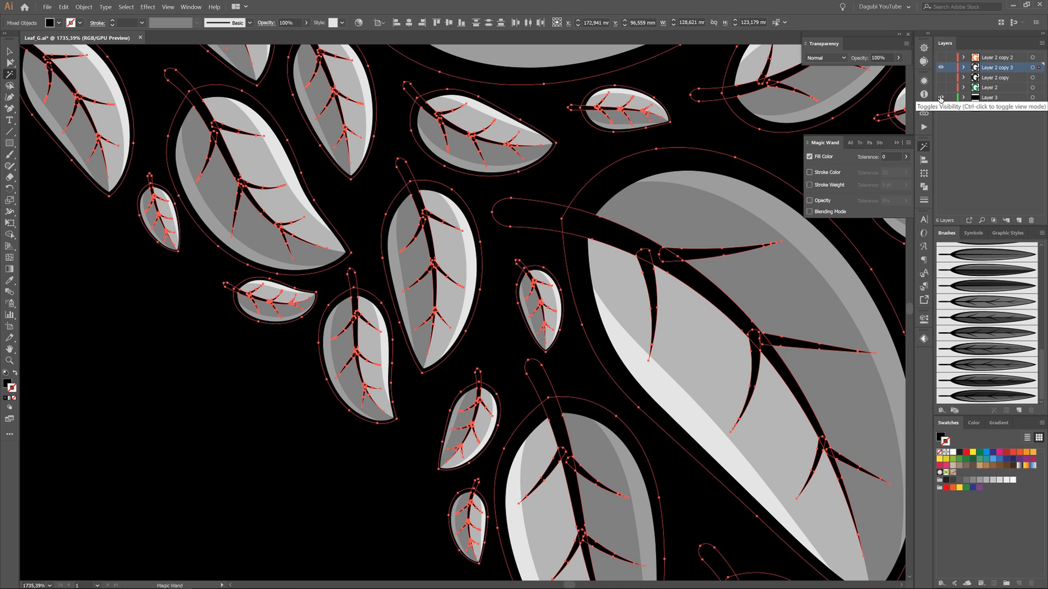
pyautogui.hotkey('ctrl', '0')
pyautogui.click(170, 8)
pyautogui.click(186, 139)
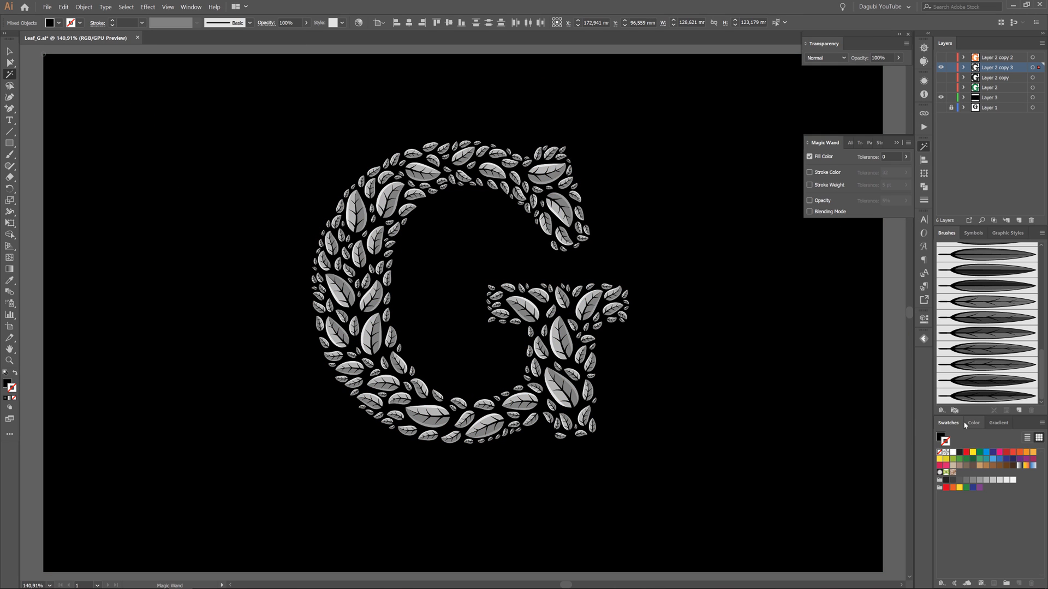
pyautogui.click(953, 482)
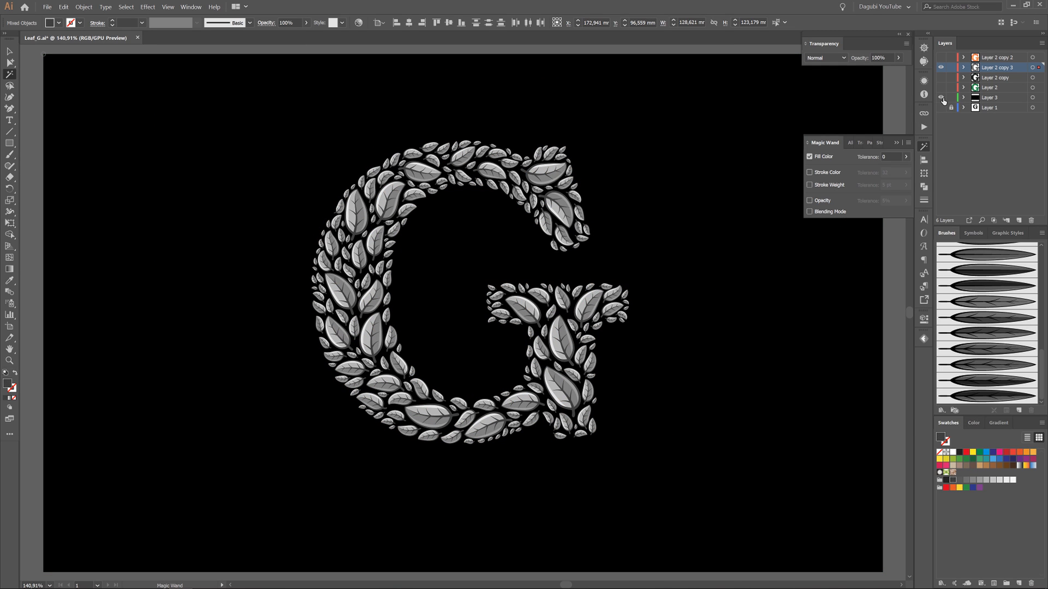